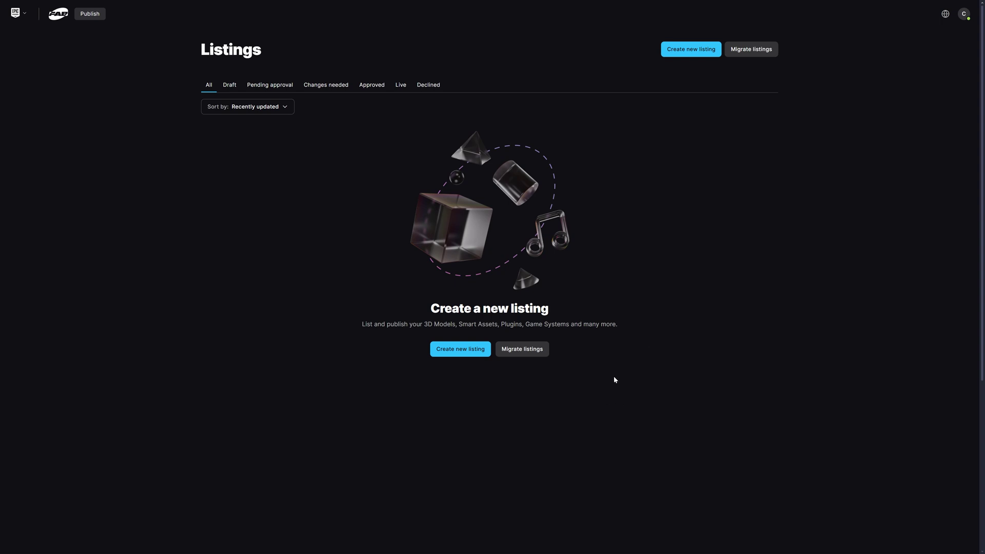
left_click(538, 353)
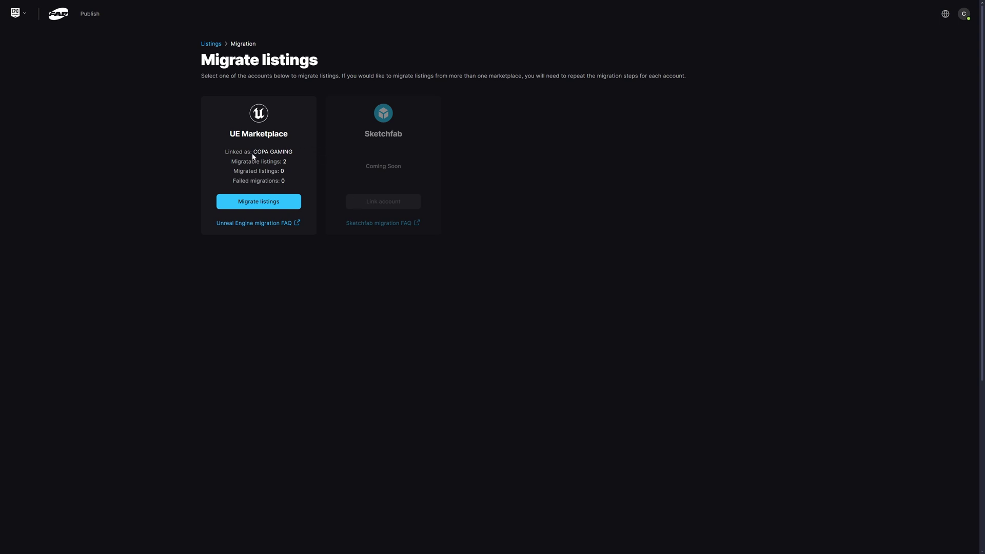
Start migrating both UE Marketplace listings via Migrate listings.
left_click(281, 202)
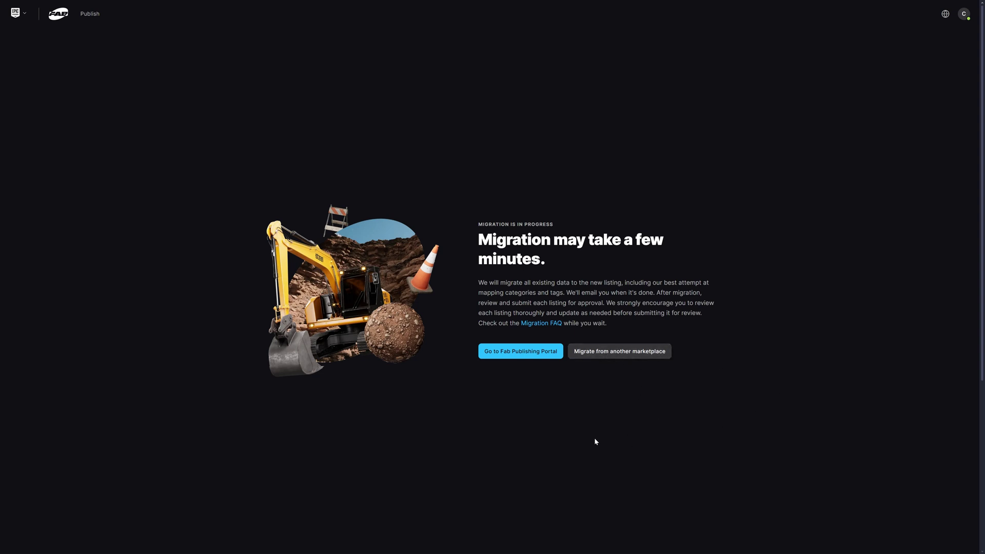
Go back to the Listings page and open the Stealth AI Starter Pack draft.
left_click(533, 352)
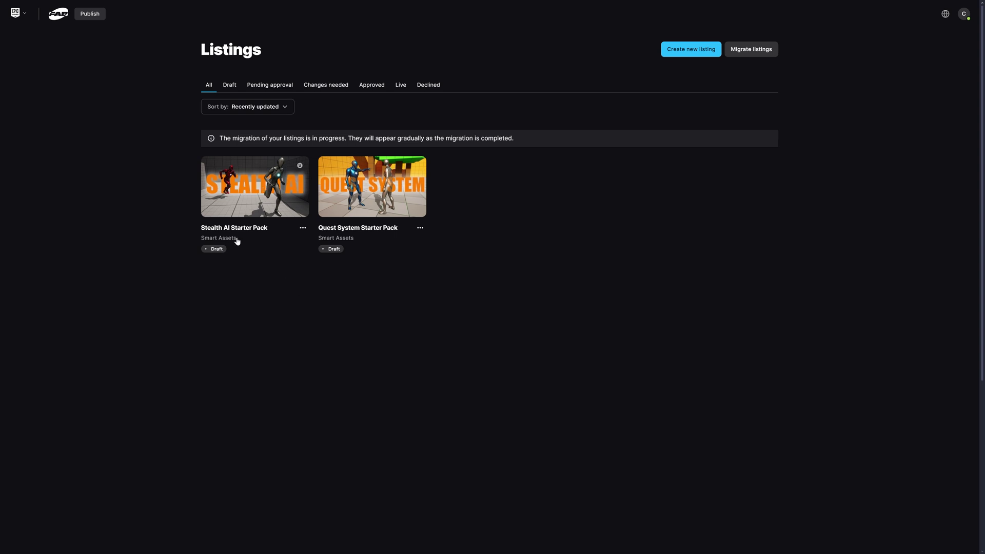
left_click(262, 195)
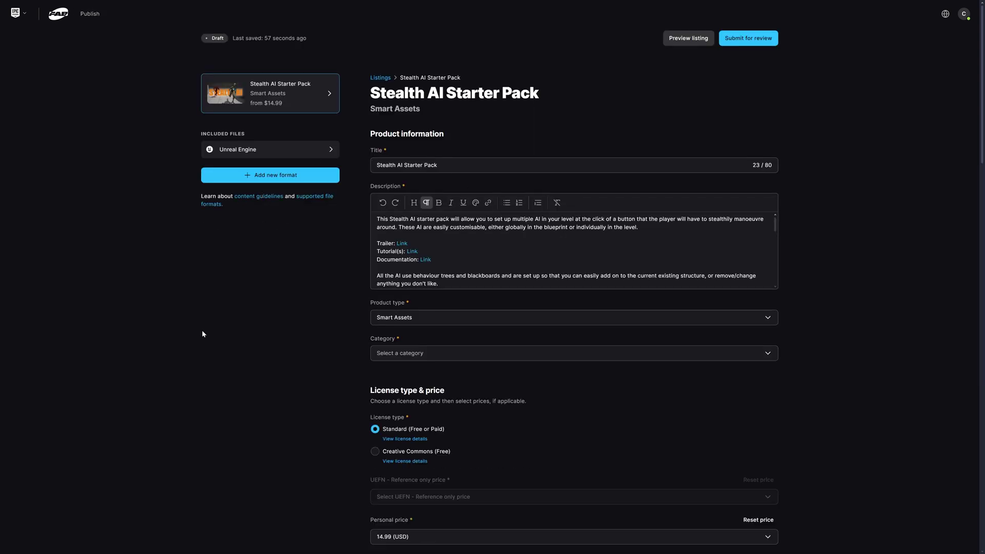
Open the Unreal Engine format and review project versions StealthAI5.0 and StealthAI5.2.
left_click(314, 149)
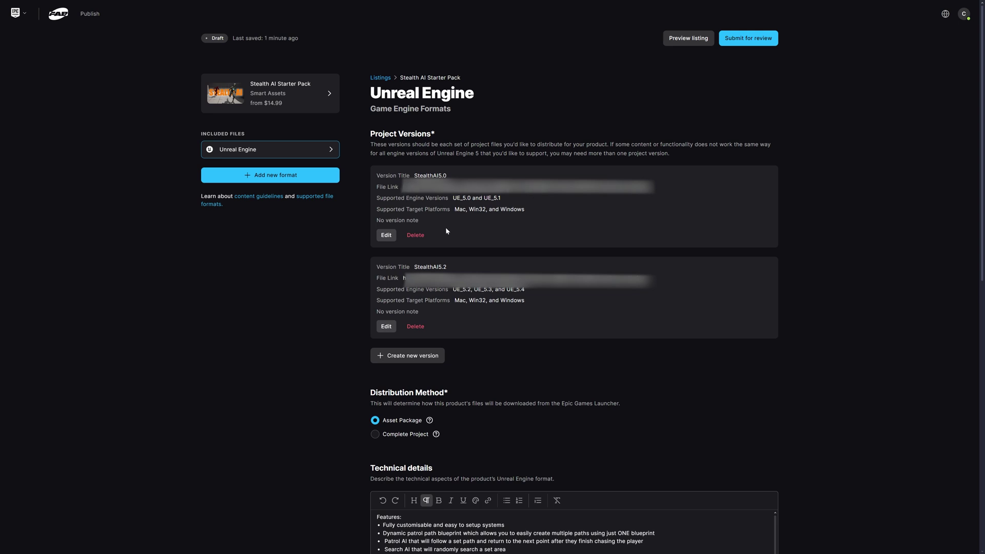
scroll(462, 219, "down", 1)
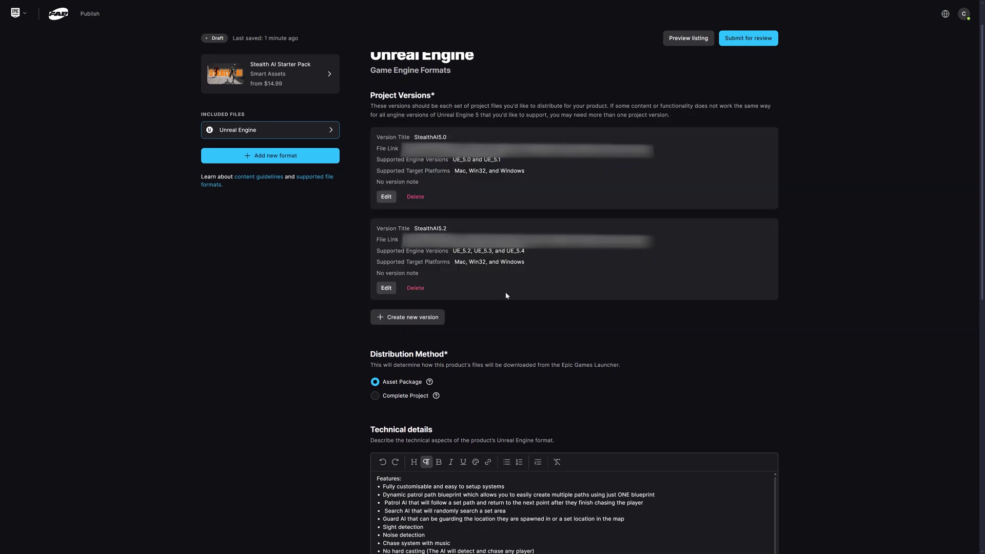
scroll(516, 291, "down", 3)
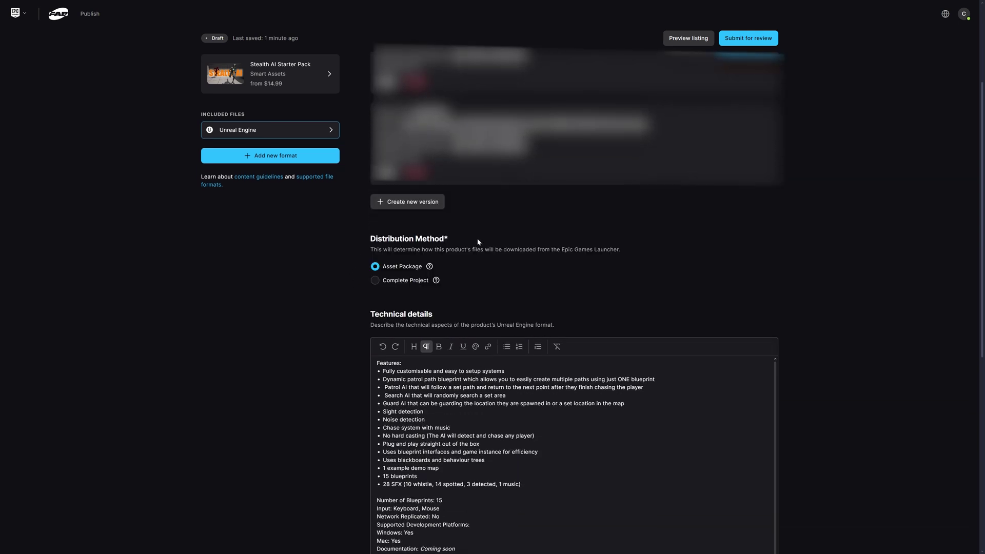
scroll(534, 234, "down", 2)
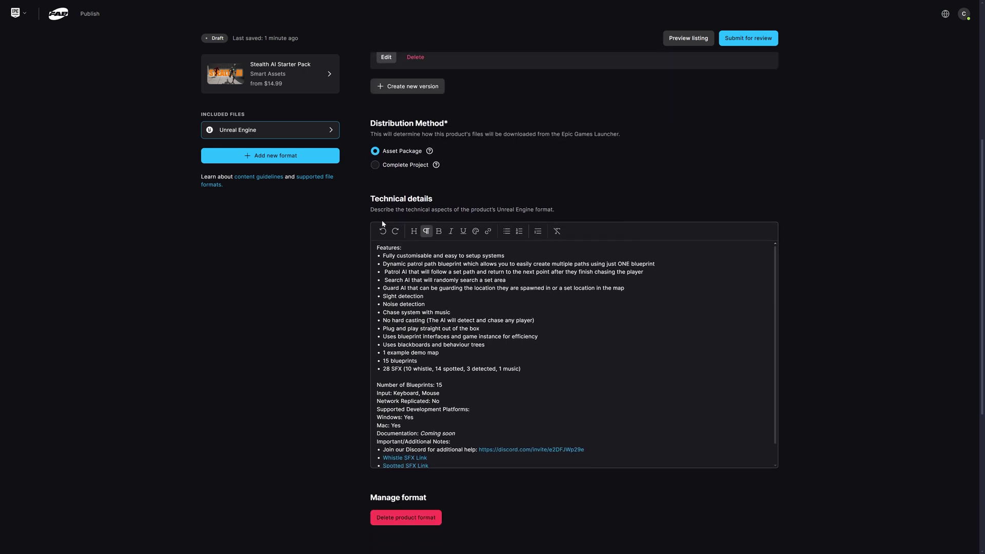
scroll(574, 354, "down", 2)
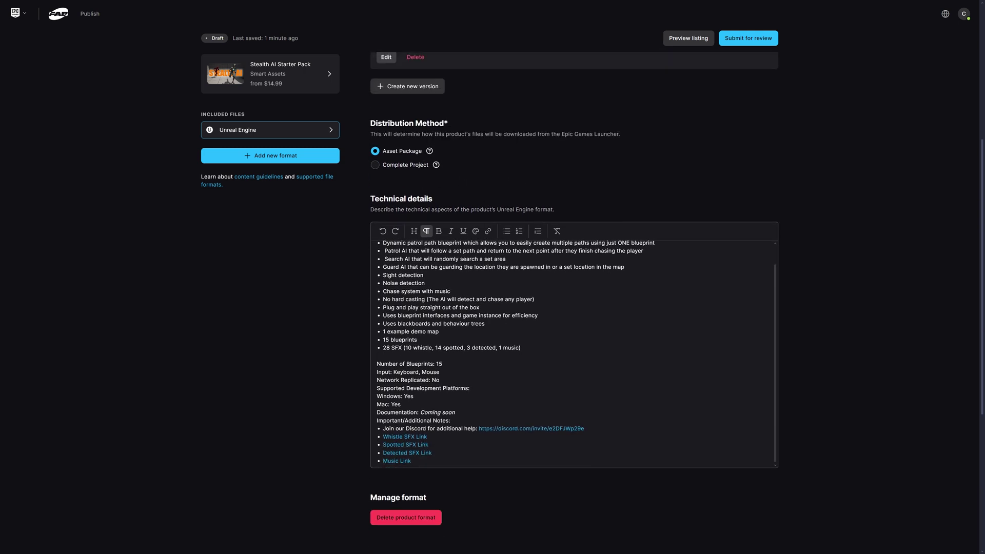
scroll(574, 315, "up", 1)
scroll(310, 346, "up", 3)
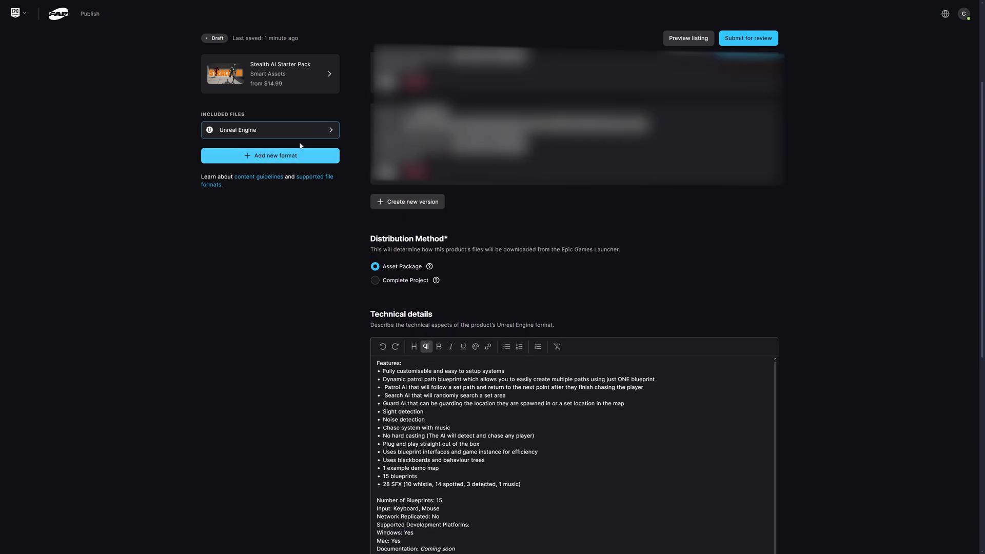
Start adding a Unity format, cancel it, and return to the Stealth AI product information.
left_click(289, 160)
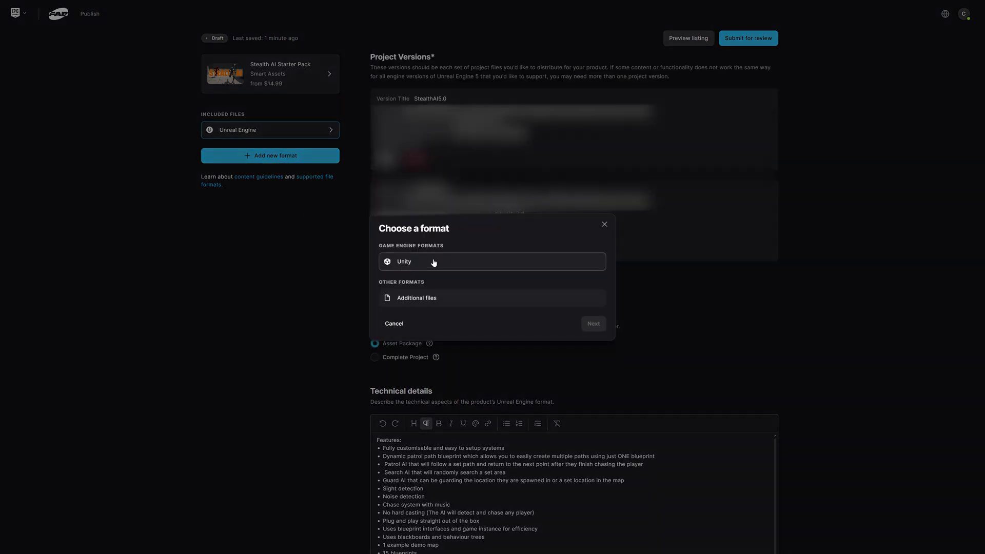
left_click(431, 263)
left_click(393, 324)
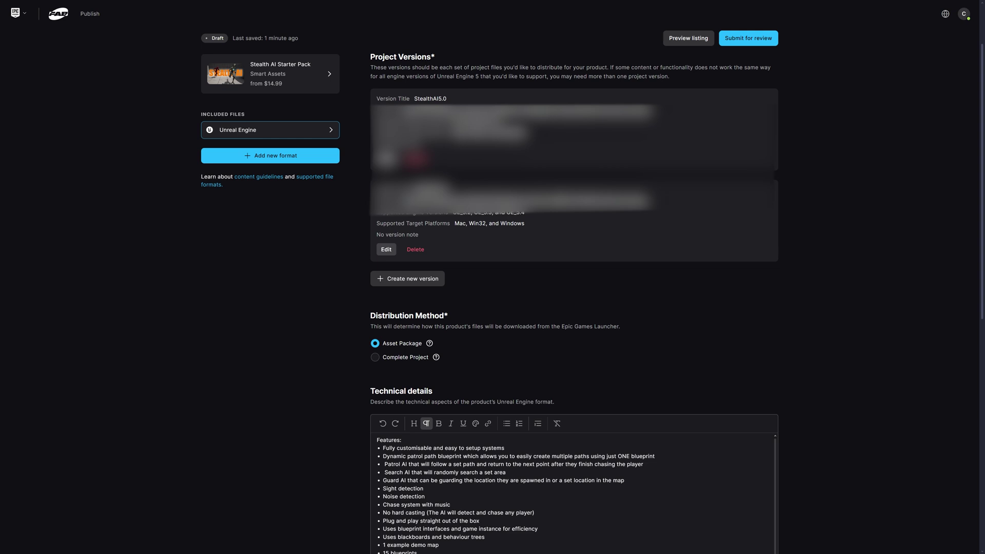
left_click(314, 72)
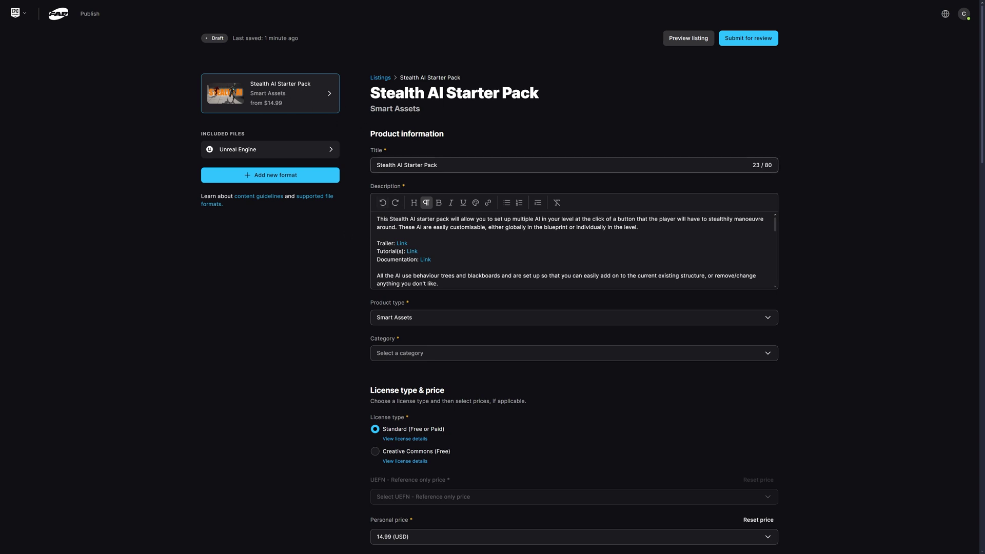
scroll(569, 250, "down", 5)
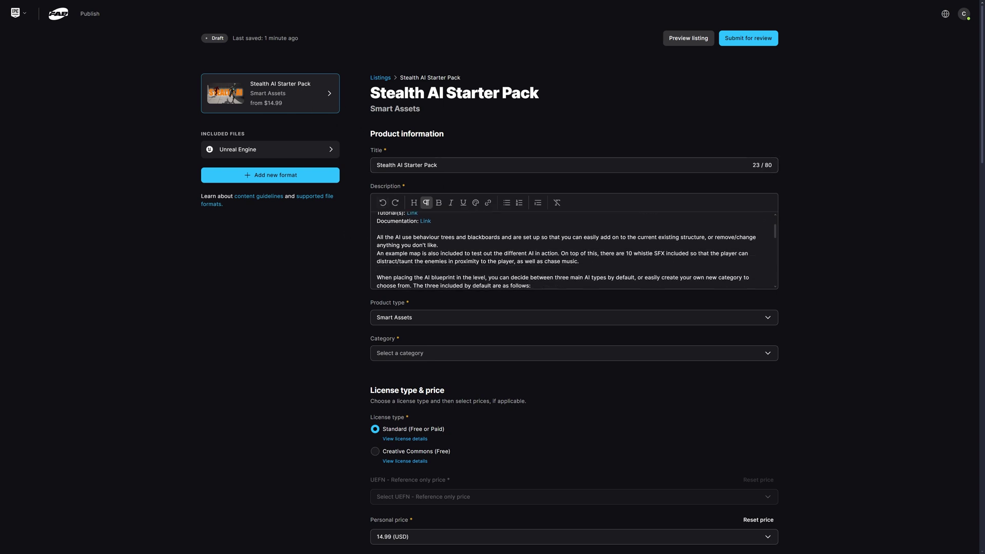
scroll(569, 249, "down", 6)
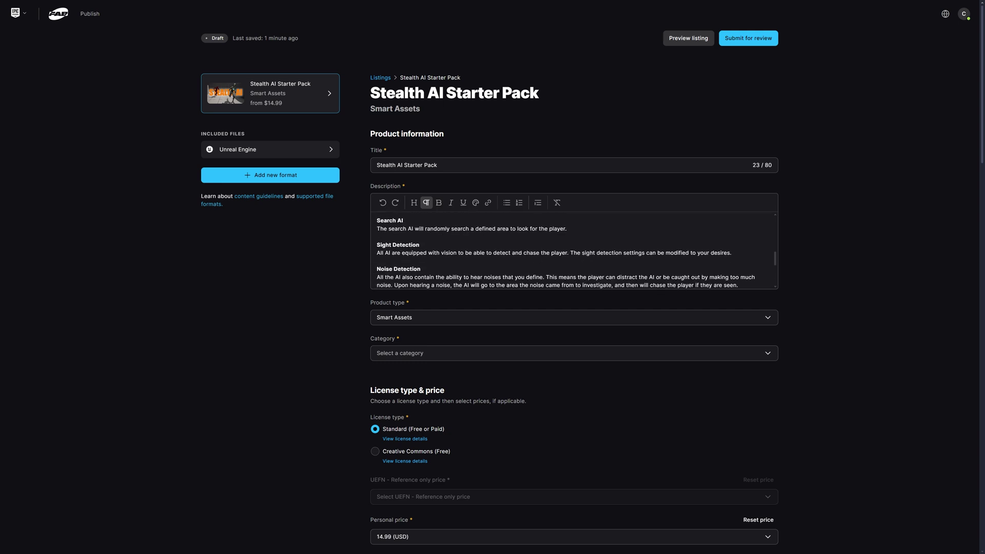
scroll(420, 232, "down", 2)
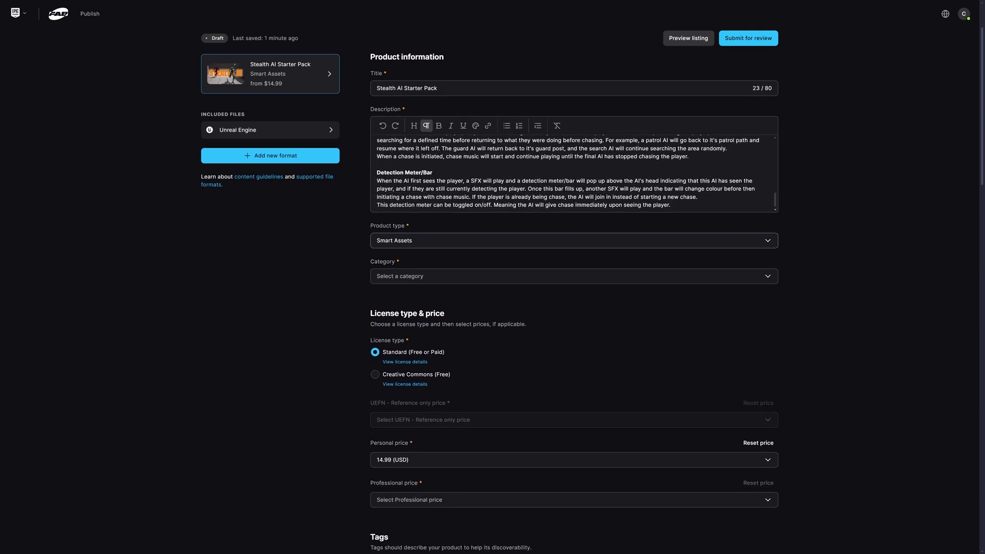
Open the Product type list and scroll through it to locate Game Systems.
left_click(419, 240)
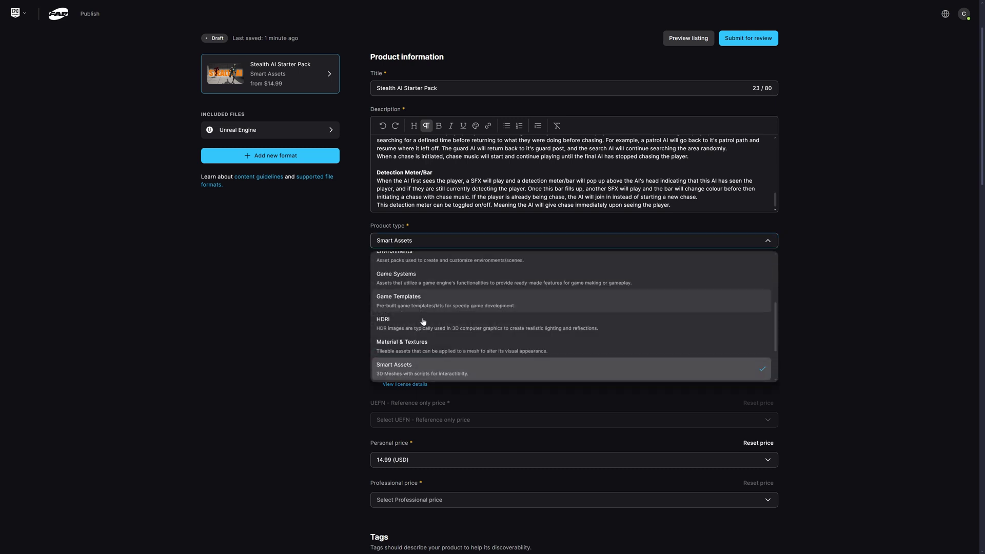
scroll(443, 349, "up", 3)
scroll(442, 348, "up", 3)
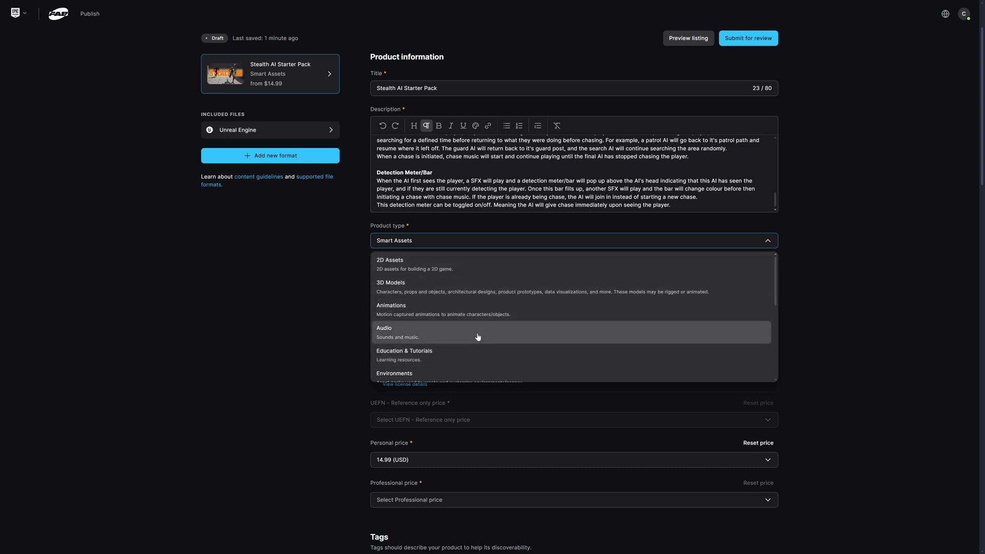
scroll(477, 336, "down", 1)
scroll(492, 325, "down", 3)
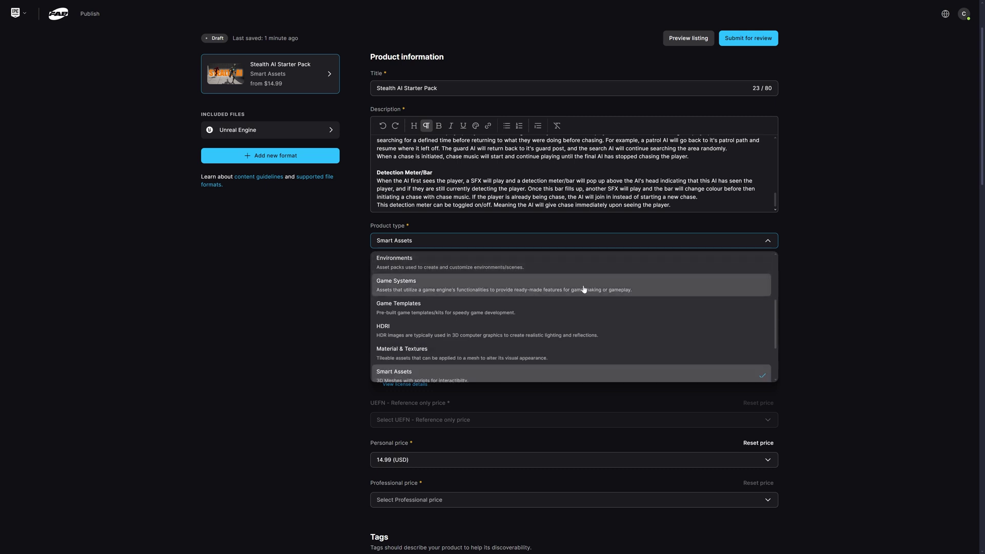
scroll(506, 308, "down", 1)
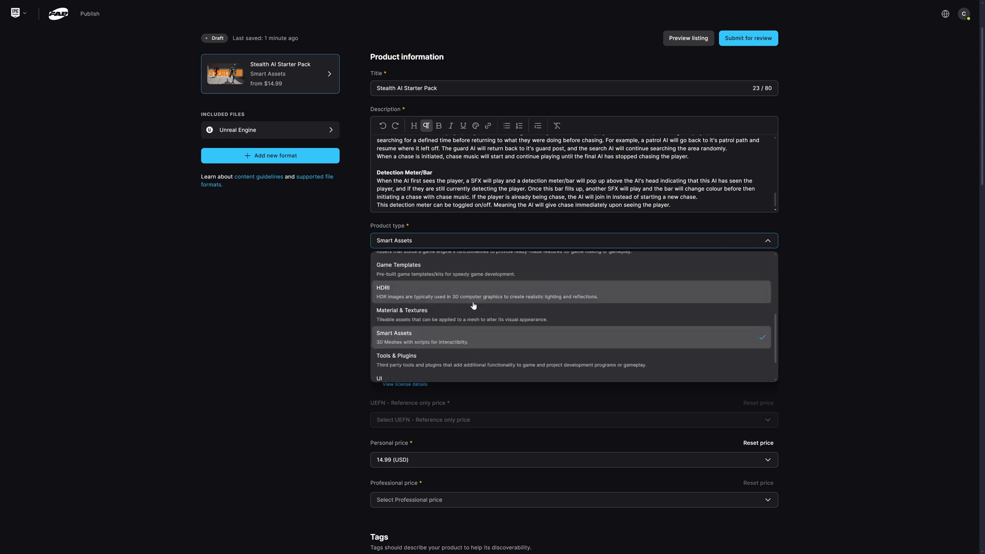
scroll(504, 317, "down", 1)
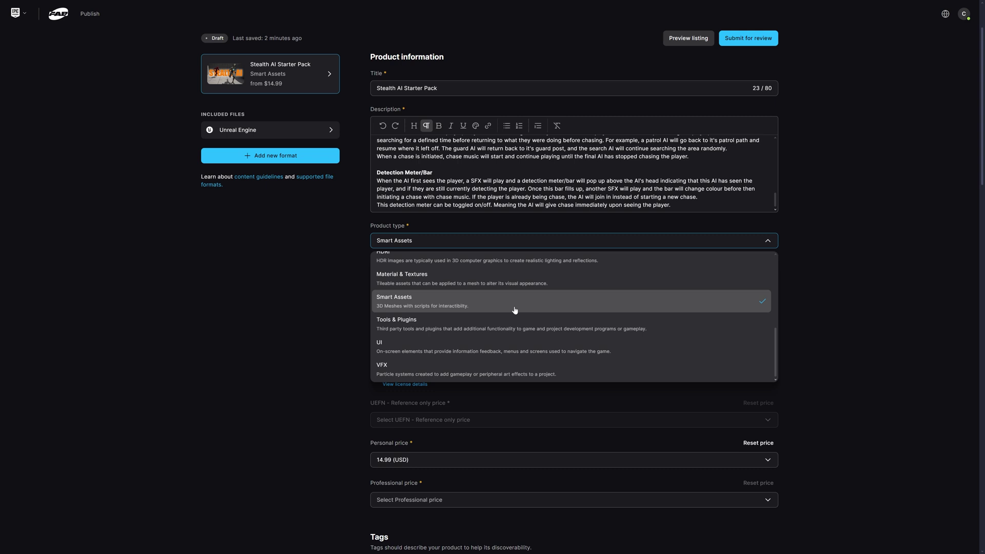
scroll(513, 311, "up", 2)
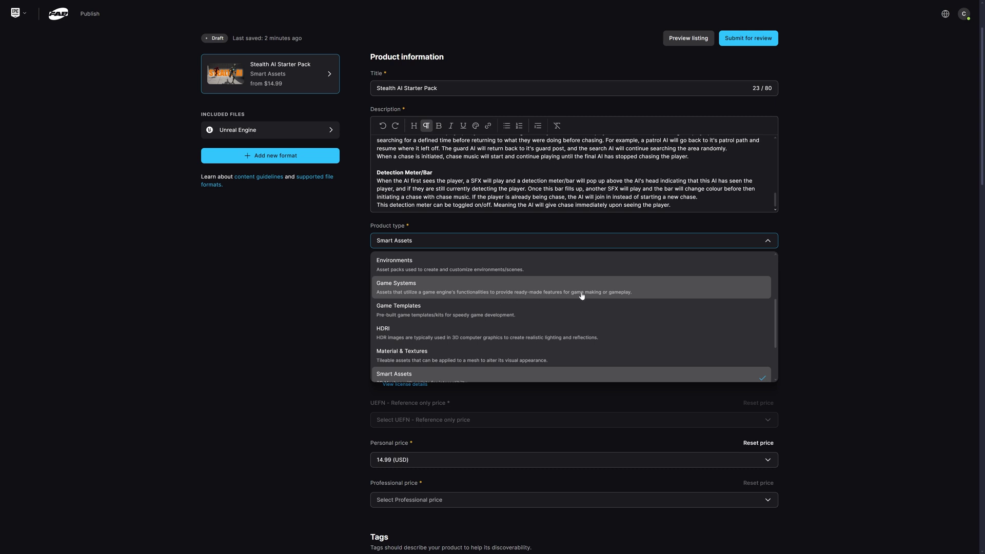
scroll(585, 294, "down", 1)
scroll(510, 334, "up", 1)
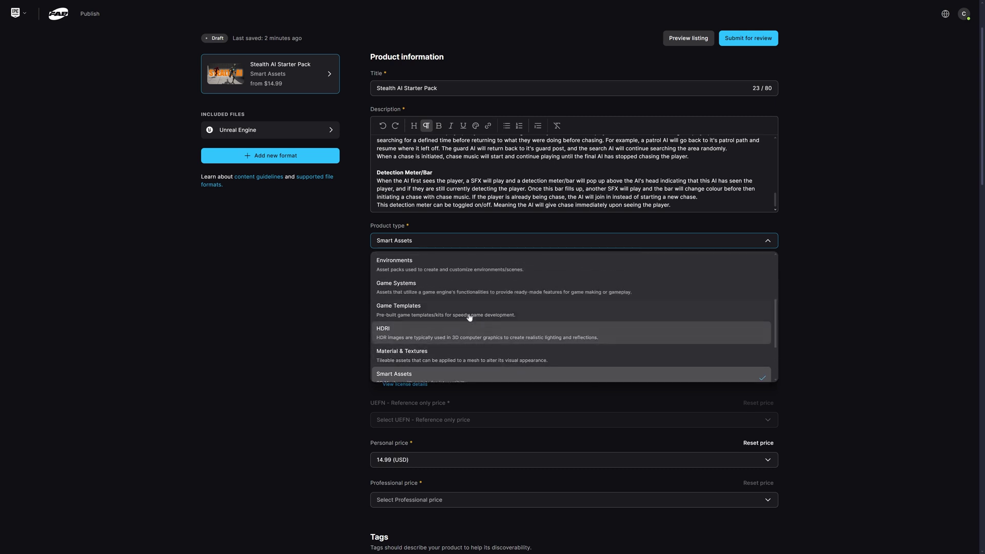
scroll(468, 334, "down", 5)
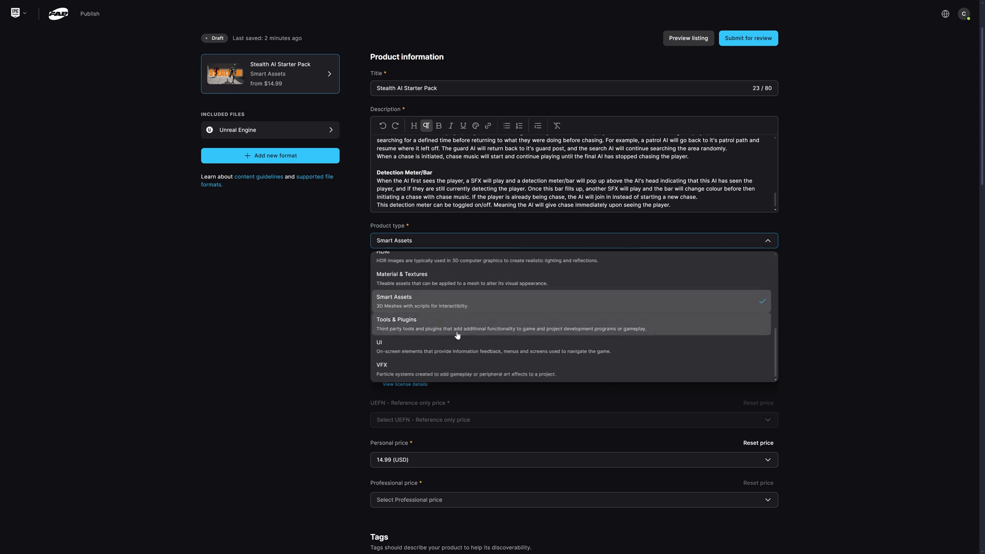
scroll(293, 311, "up", 1)
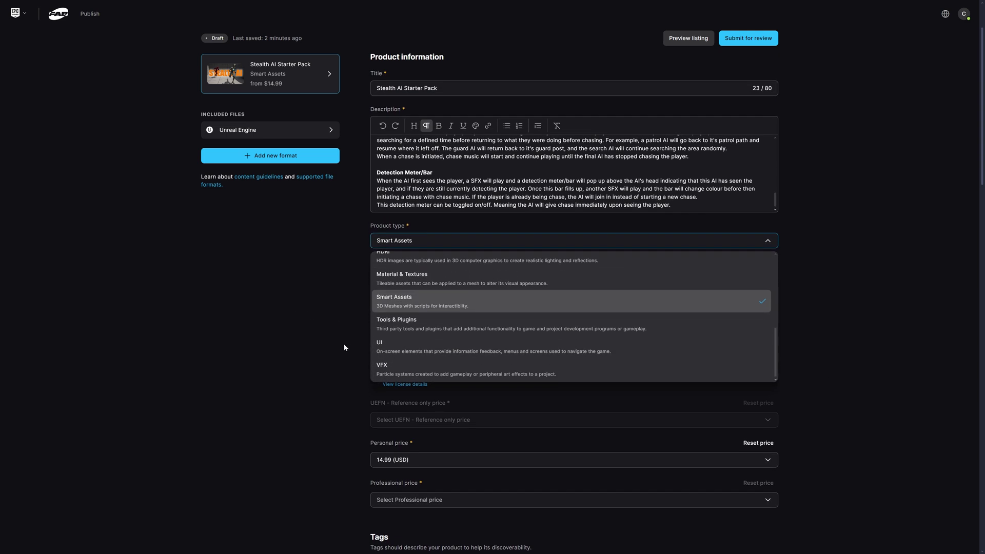
scroll(430, 338, "up", 3)
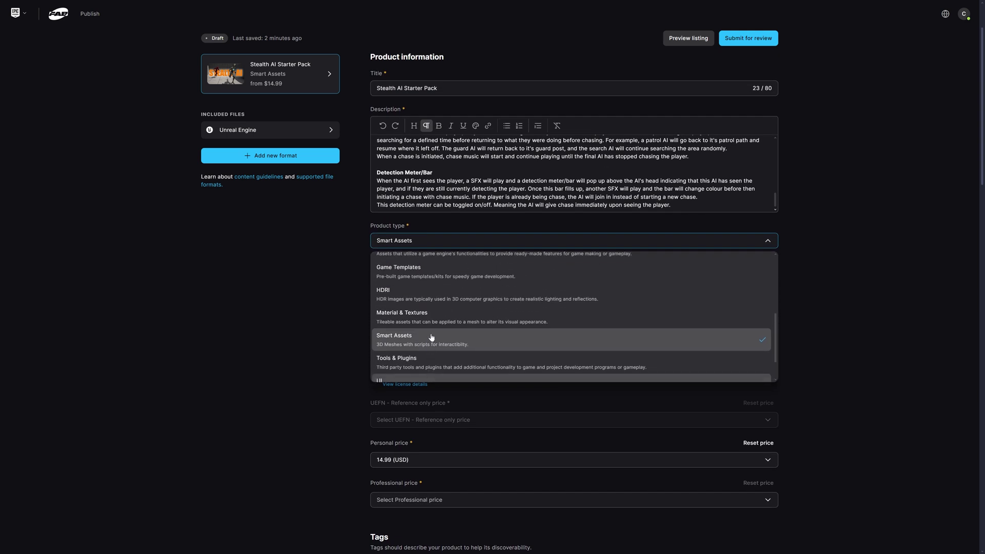
Pick Game Systems as the product type and confirm the change.
left_click(435, 285)
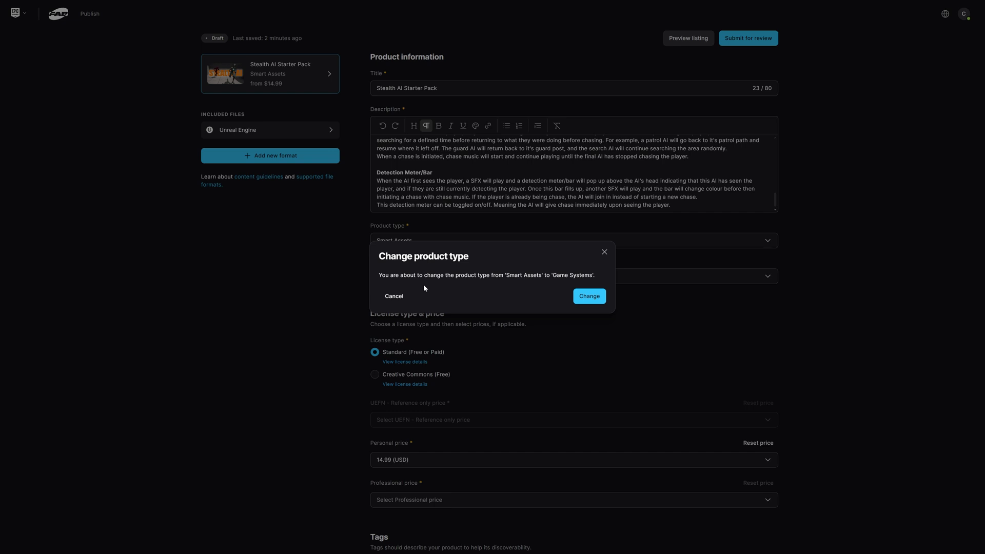
left_click(588, 296)
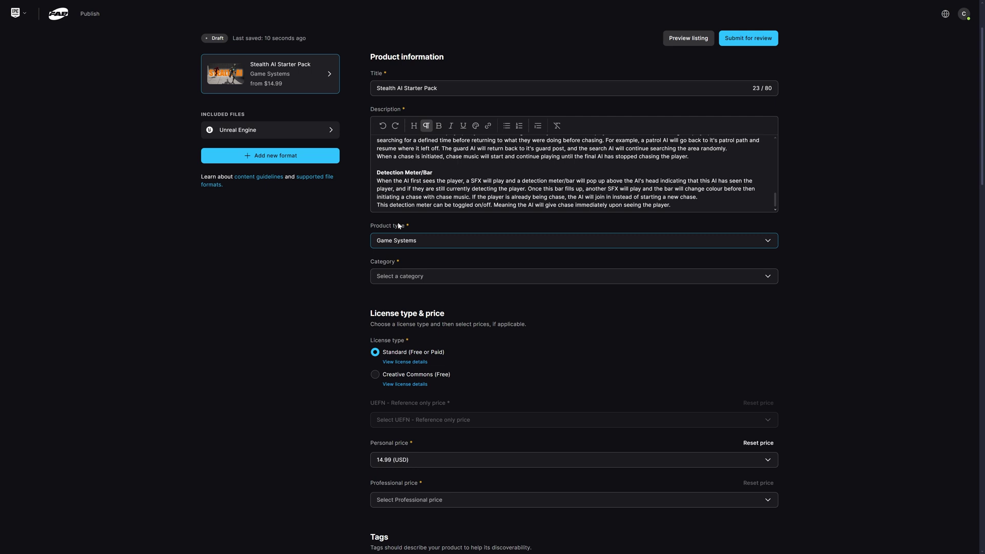
Choose Gameplay Features from the Category list.
scroll(301, 276, "down", 1)
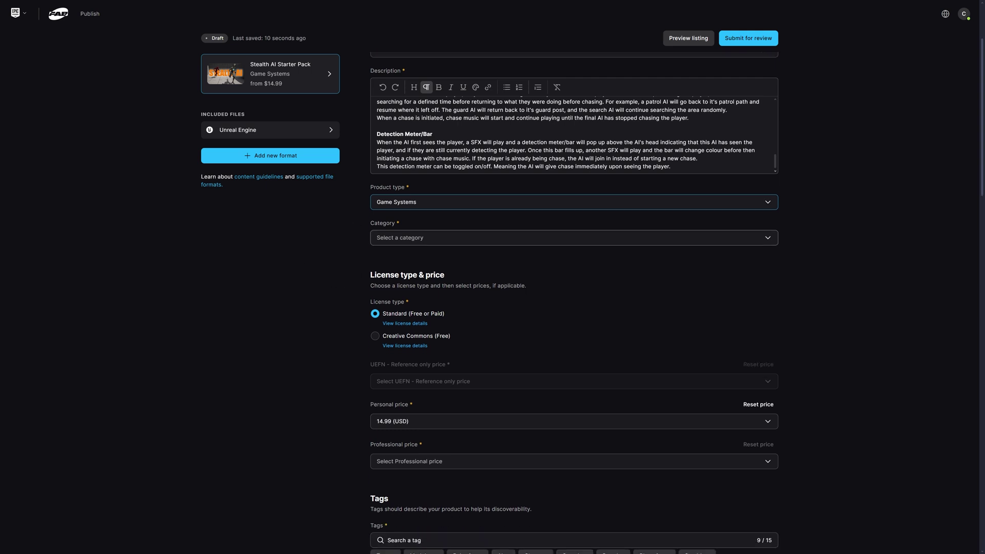
left_click(513, 238)
scroll(429, 294, "down", 1)
scroll(426, 353, "up", 1)
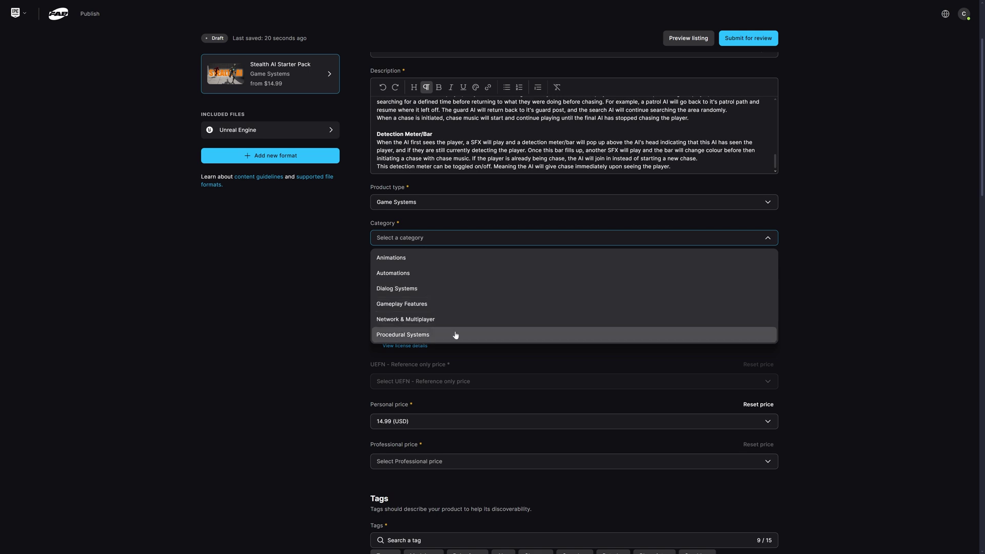
left_click(444, 307)
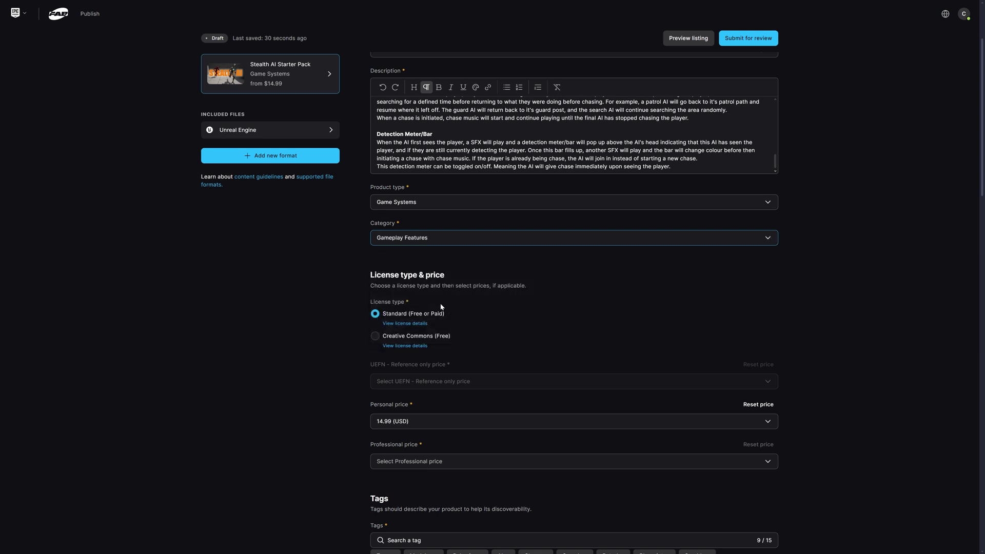
scroll(325, 288, "down", 1)
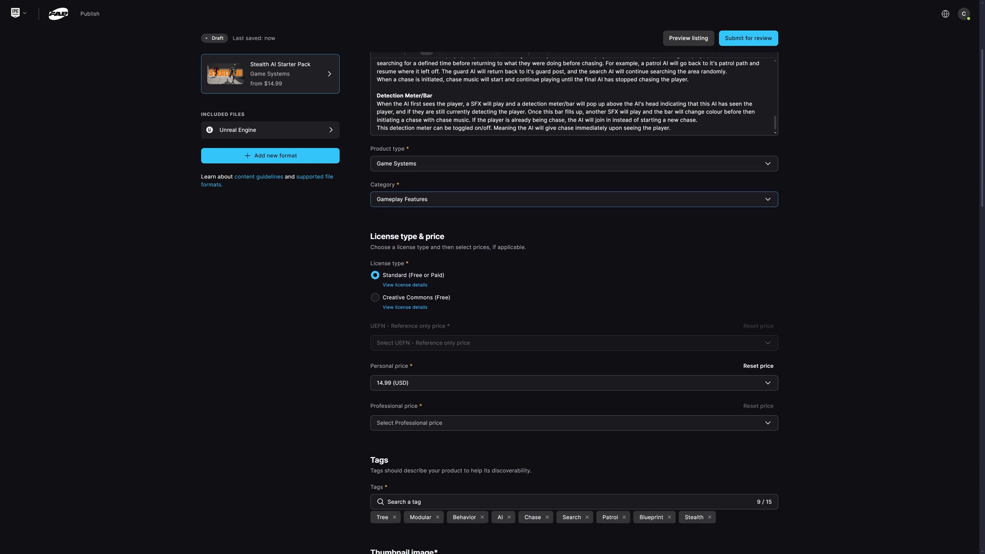
scroll(401, 250, "down", 1)
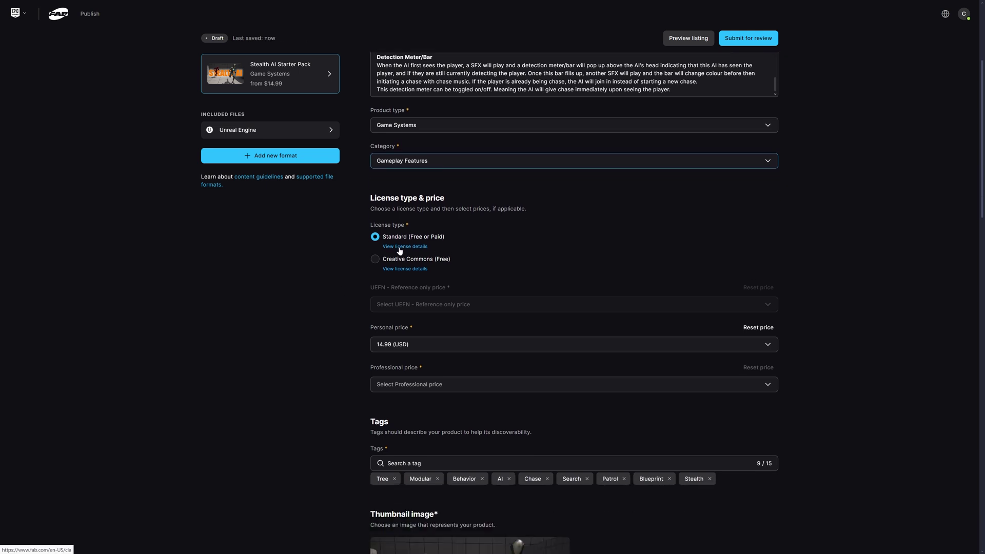
Open the Standard license agreement, accept all cookies, and read the Standard License terms.
left_click(400, 250)
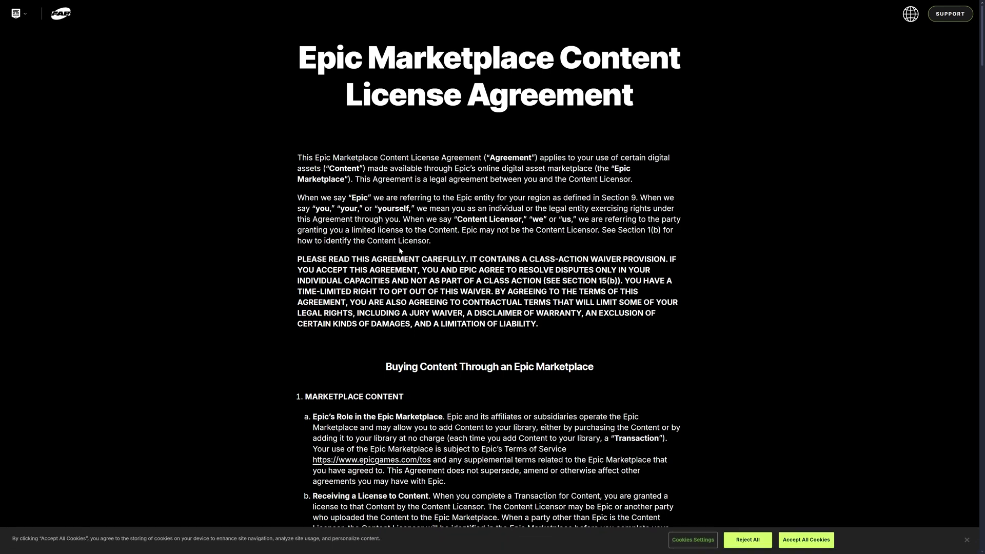
left_click(817, 538)
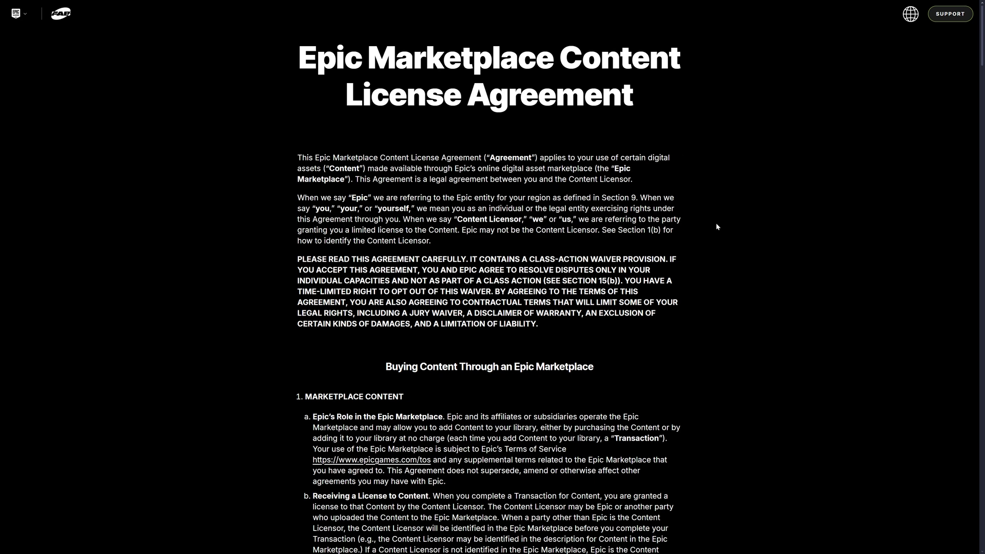
scroll(703, 259, "down", 5)
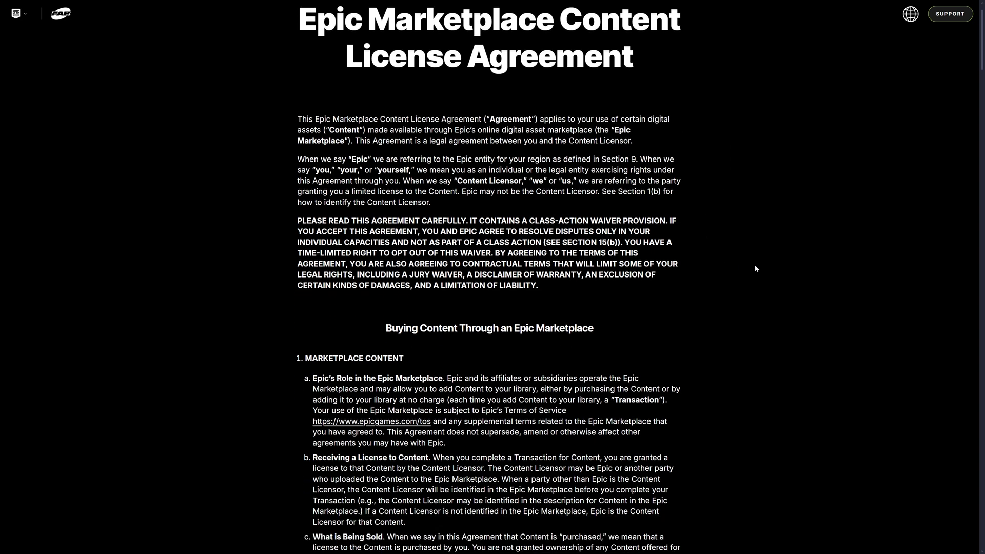
scroll(755, 270, "down", 3)
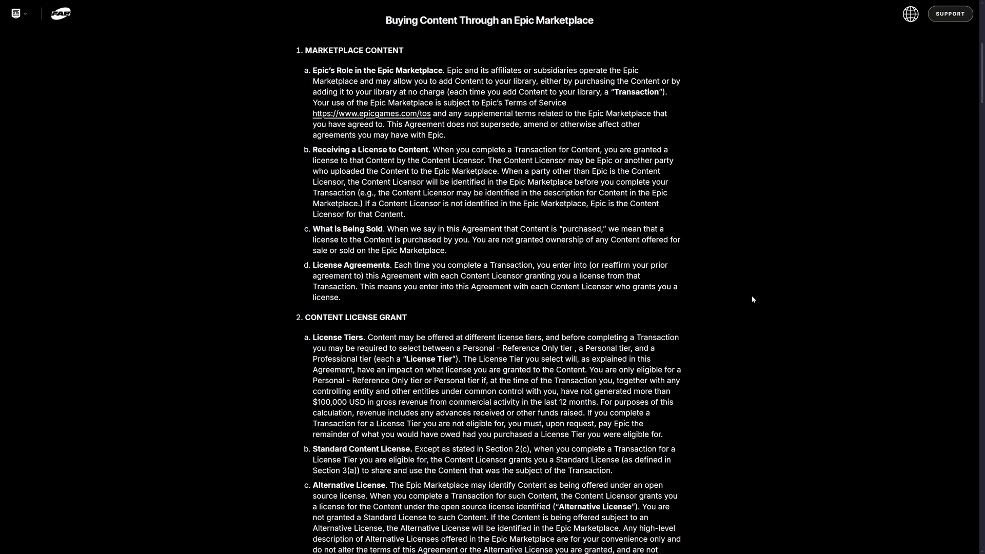
scroll(752, 299, "down", 15)
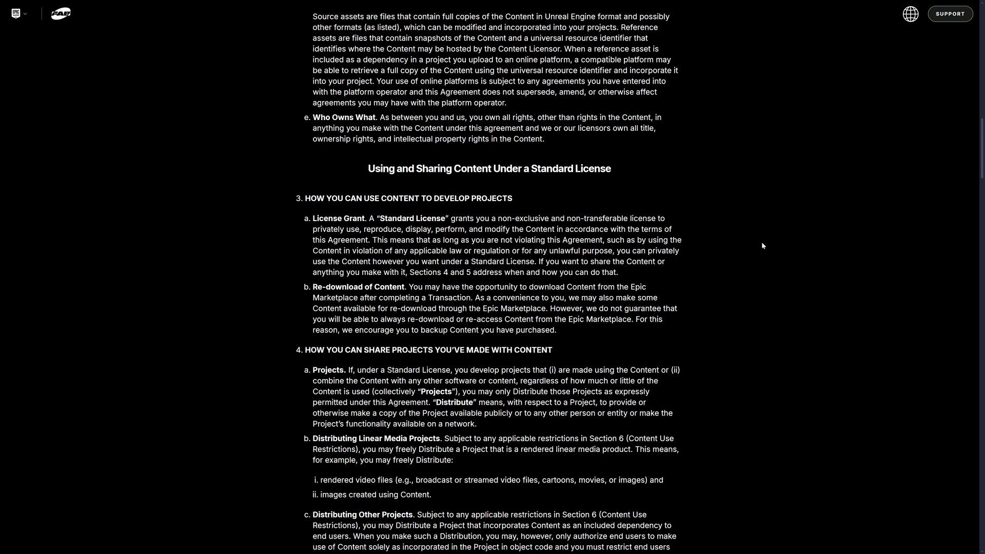
scroll(749, 248, "down", 2)
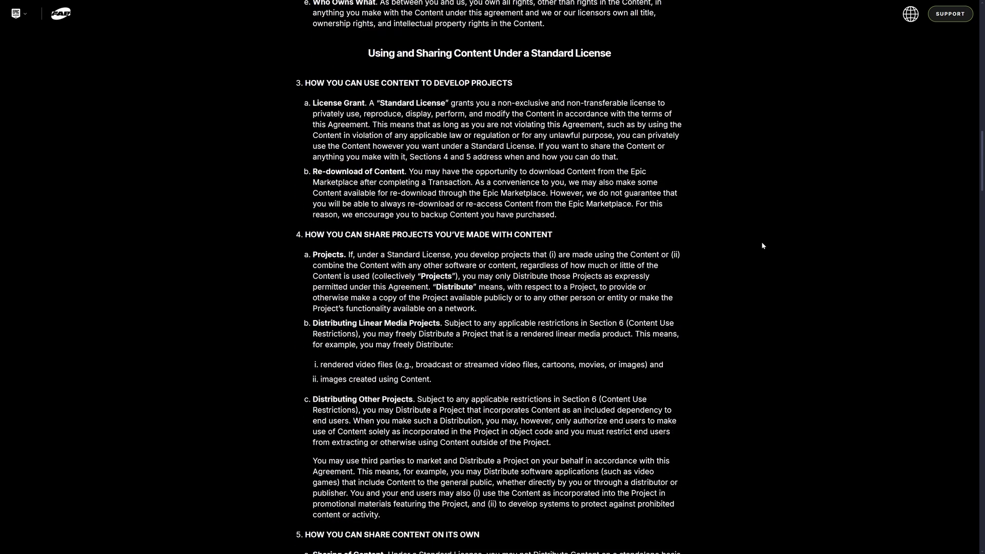
scroll(488, 277, "down", 2)
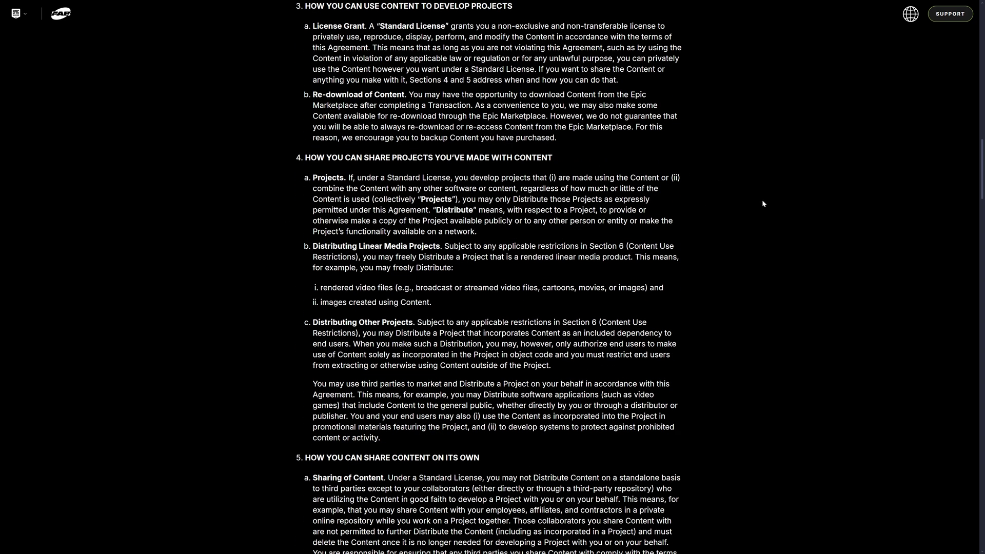
scroll(762, 204, "down", 5)
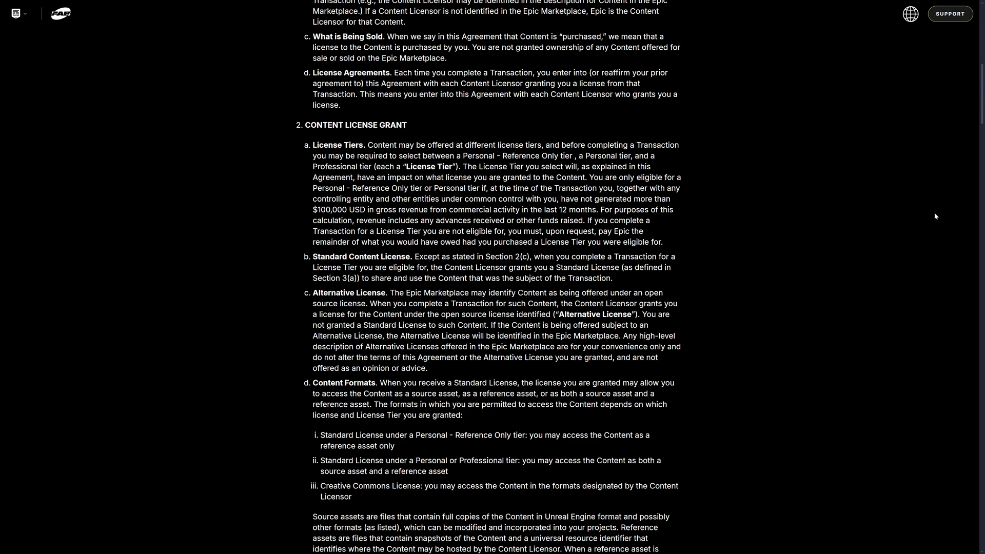
Close the CC BY 4.0 deed tab and scroll through the listing's license settings.
key("ctrl+w")
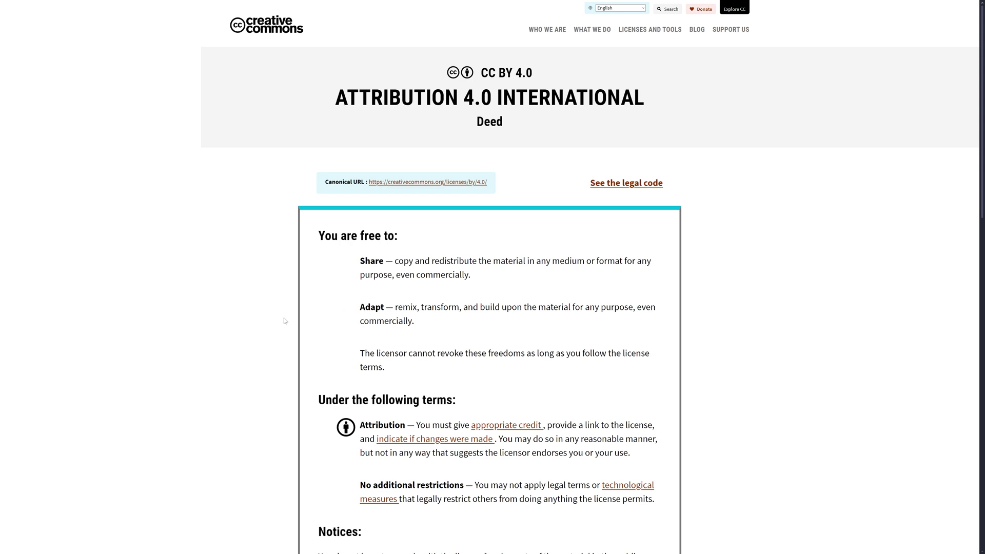
scroll(285, 321, "down", 2)
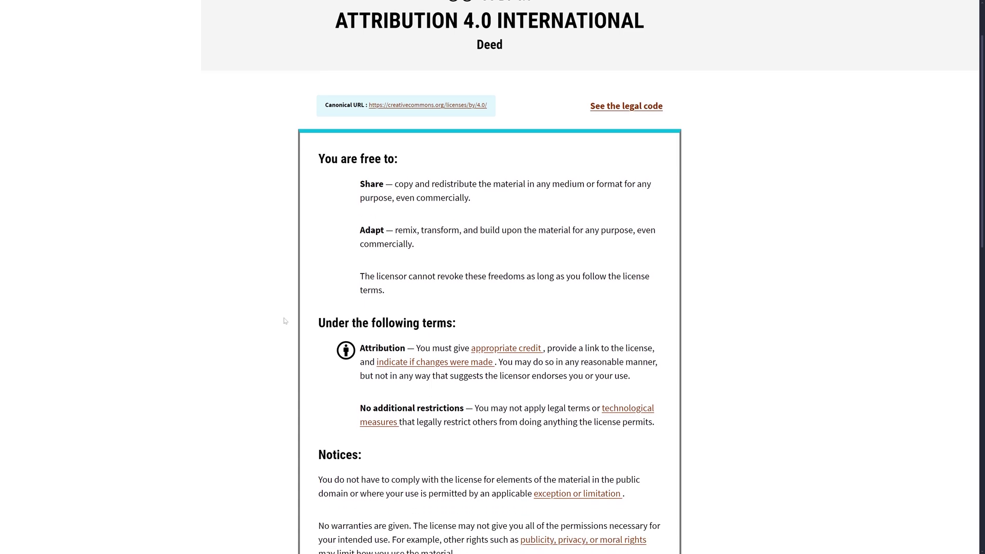
scroll(285, 321, "down", 2)
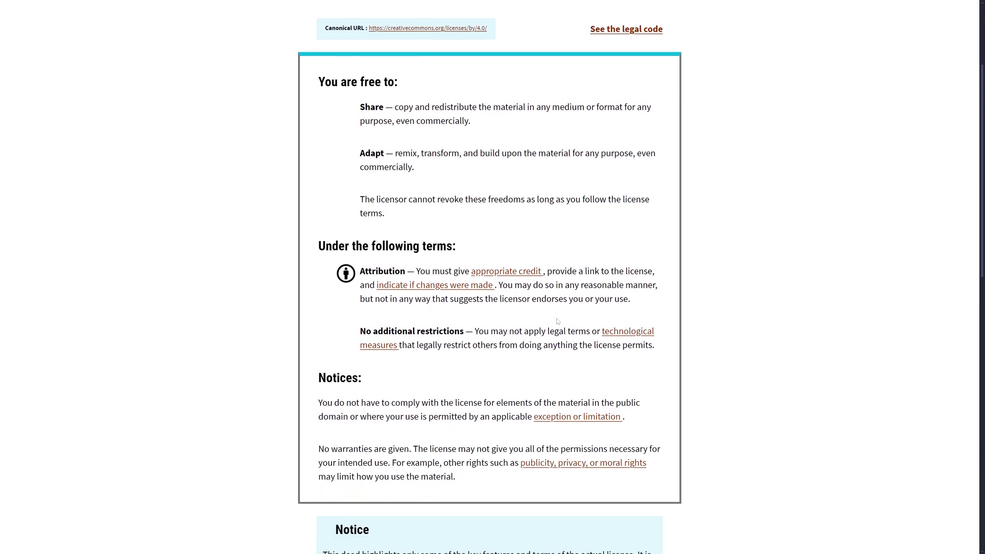
scroll(557, 321, "up", 3)
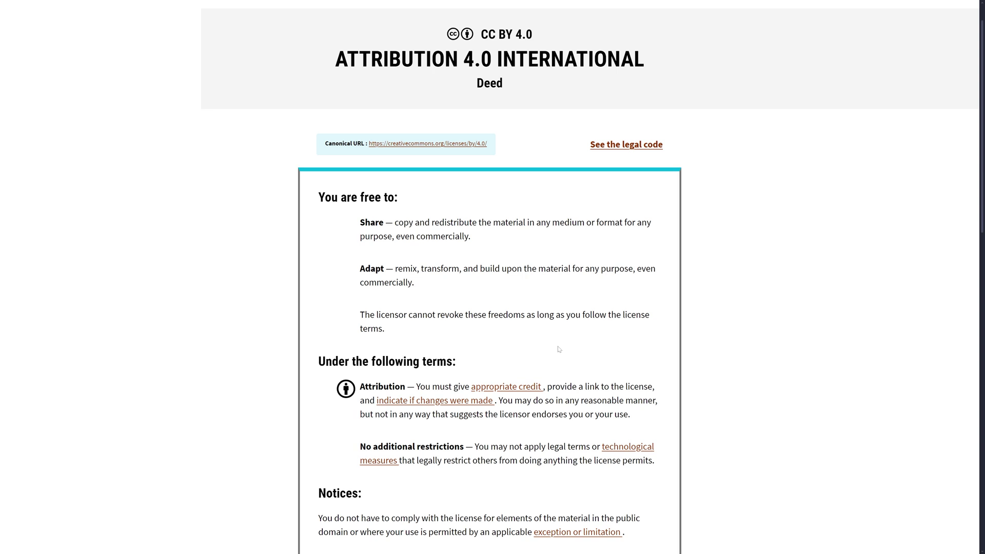
scroll(558, 350, "down", 2)
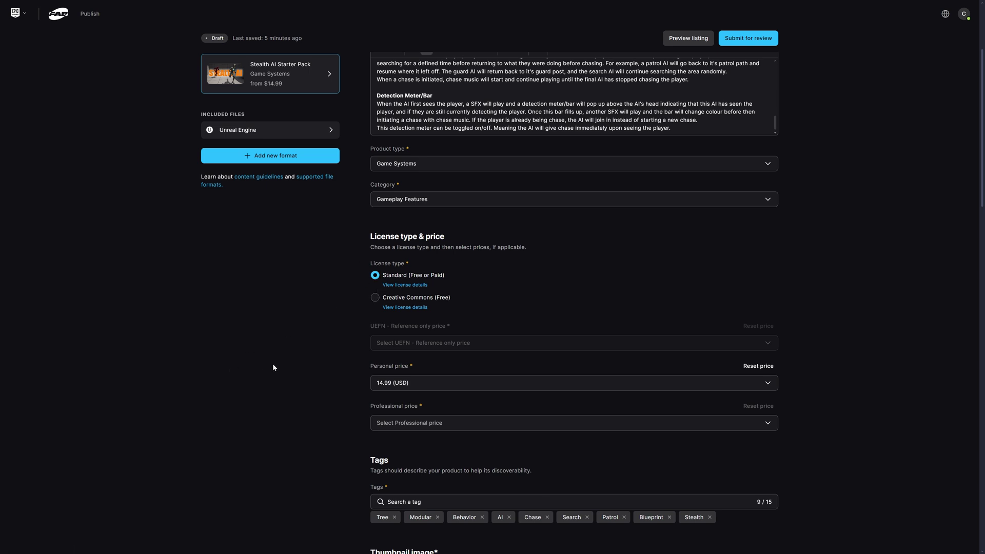
Pick 14.99 (USD) from the Professional price list, matching the Personal price.
scroll(347, 271, "down", 3)
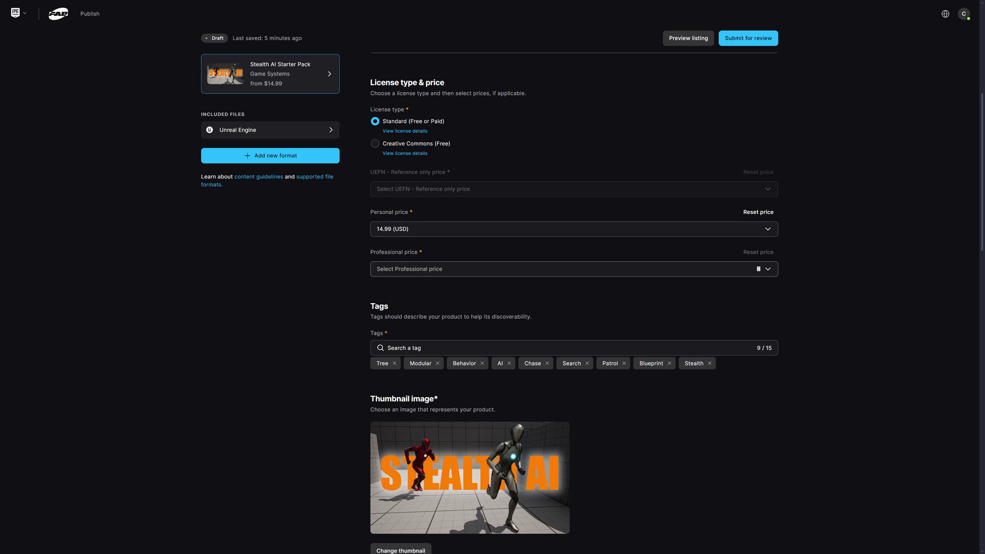
left_click(411, 268)
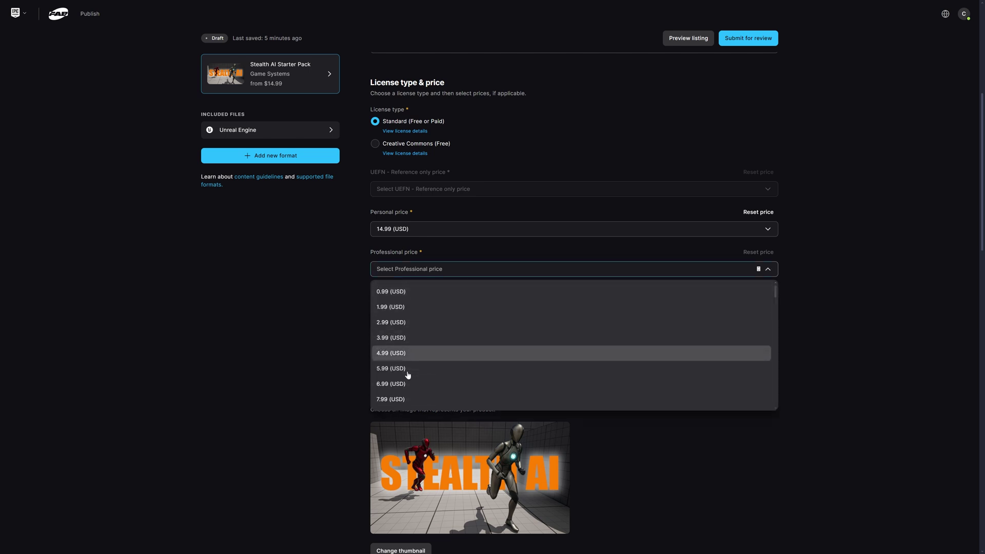
scroll(408, 377, "down", 3)
scroll(407, 381, "down", 1)
left_click(259, 326)
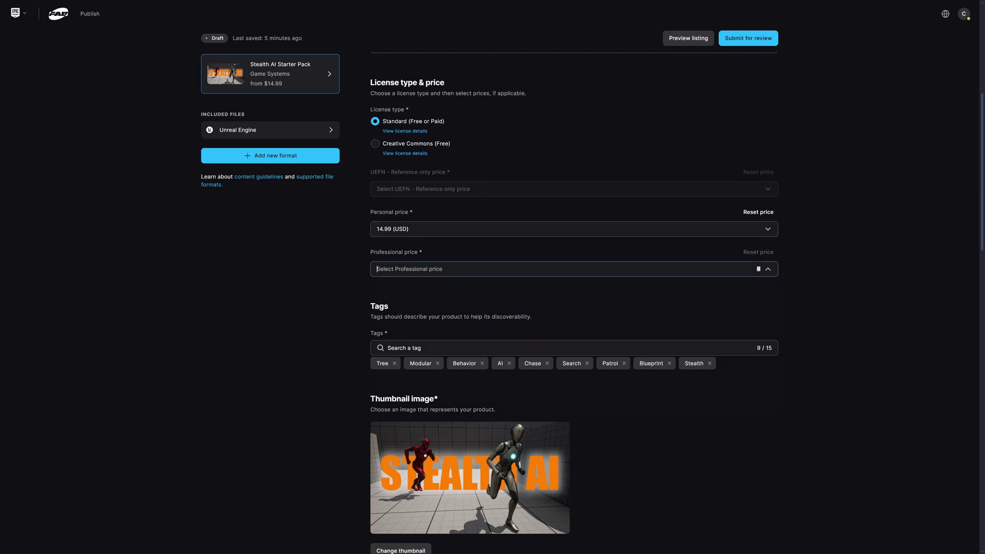
left_click(424, 269)
scroll(423, 343, "down", 3)
scroll(423, 353, "down", 2)
left_click(415, 328)
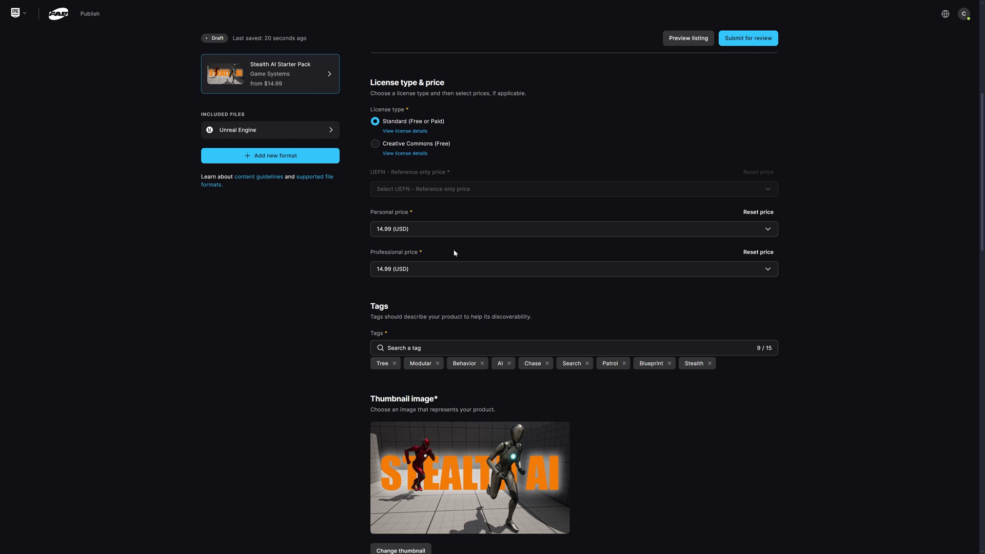
Mark the Stealth AI Starter Pack listing as not containing mature content.
scroll(248, 342, "down", 2)
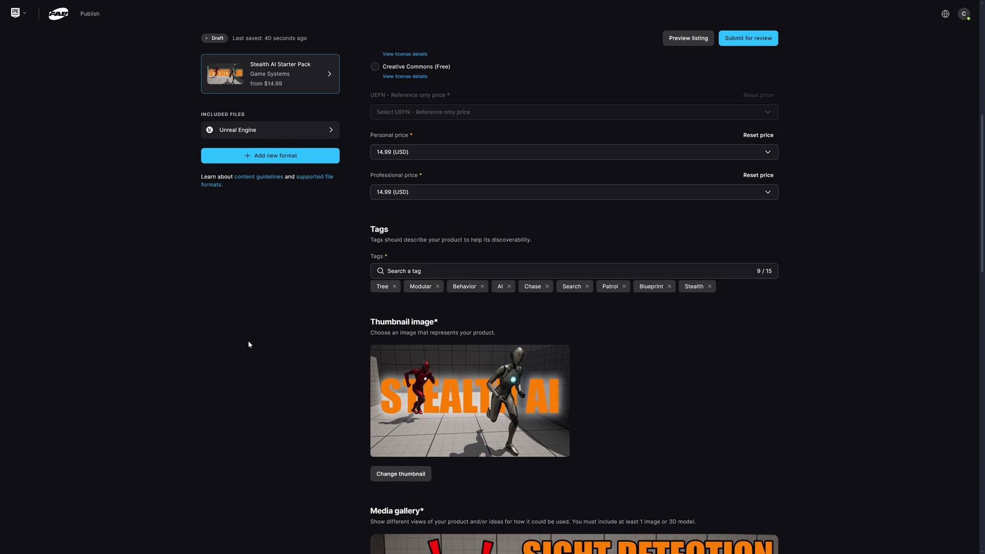
scroll(248, 342, "down", 1)
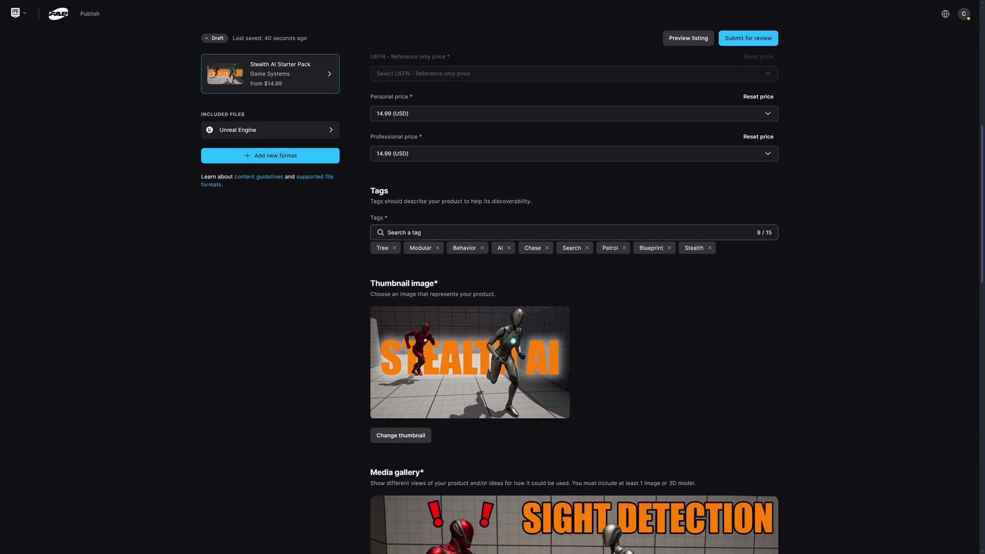
left_click(388, 232)
scroll(294, 310, "down", 10)
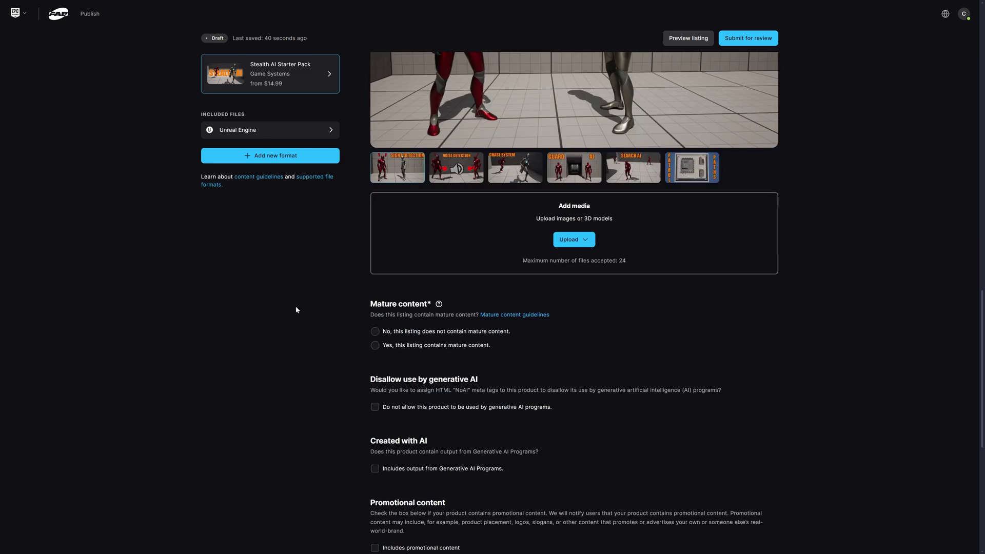
scroll(295, 310, "up", 2)
scroll(302, 300, "down", 2)
scroll(282, 300, "down", 2)
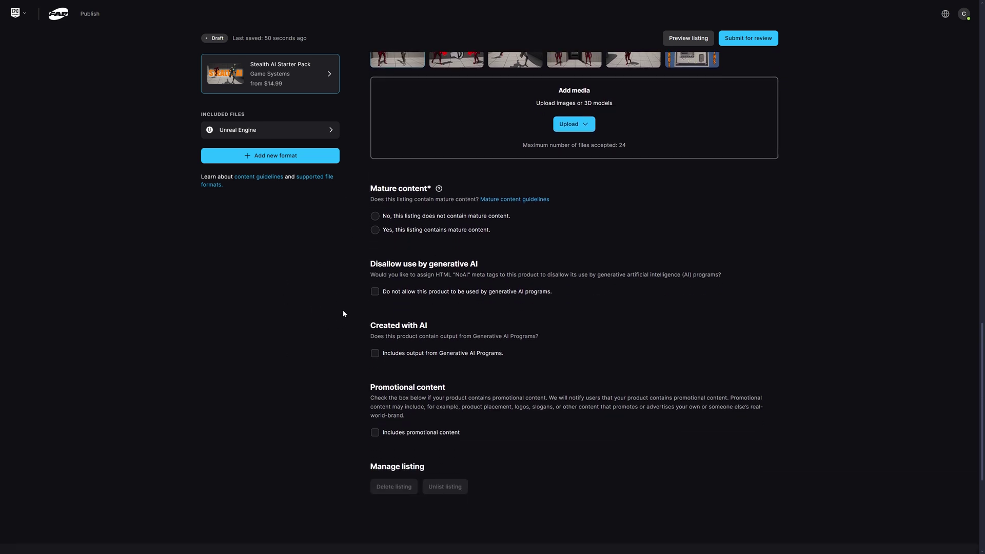
left_click(375, 216)
Tick 'Do not allow this product to be used by generative AI'.
scroll(295, 325, "down", 1)
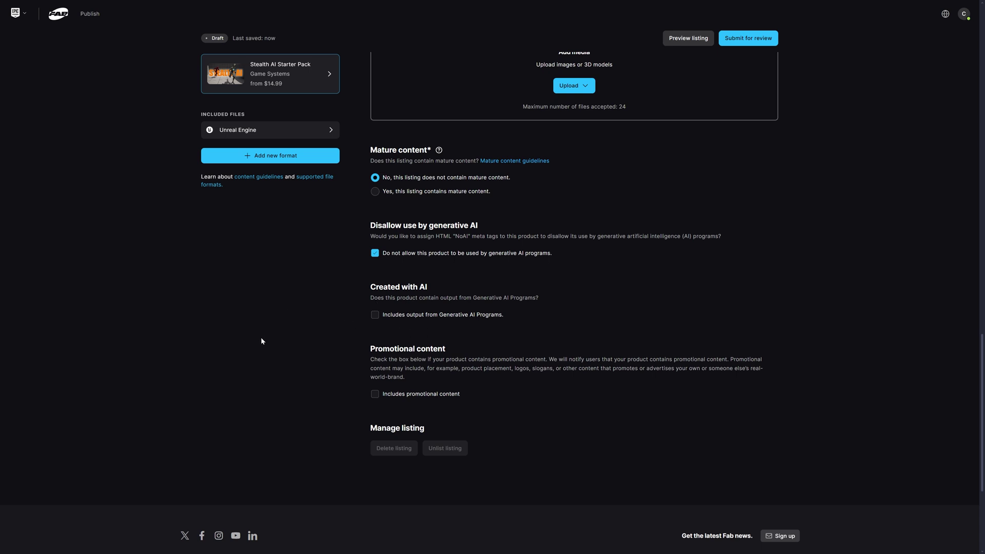
scroll(260, 341, "up", 1)
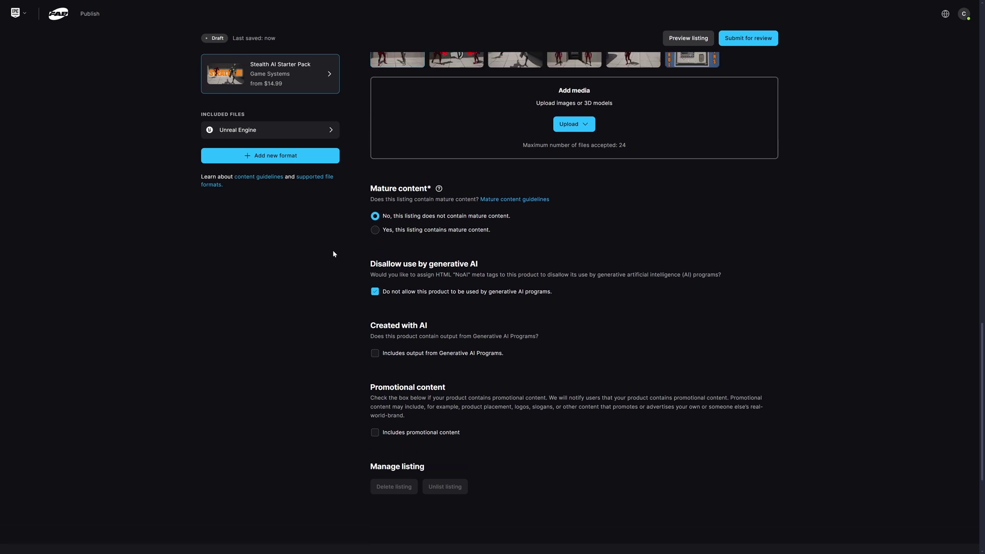
left_click_drag(332, 252, 534, 345)
left_click(250, 306)
scroll(250, 306, "down", 1)
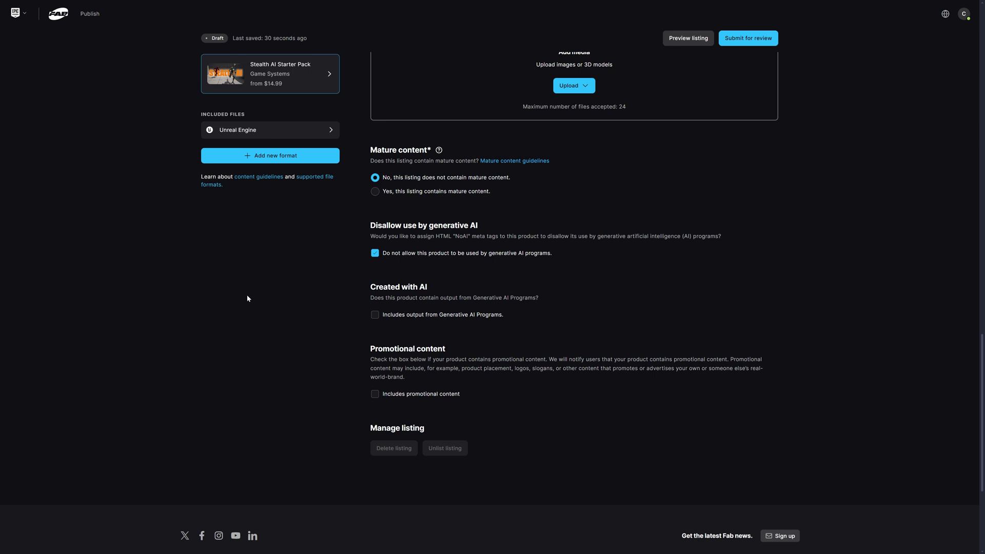
scroll(283, 267, "down", 1)
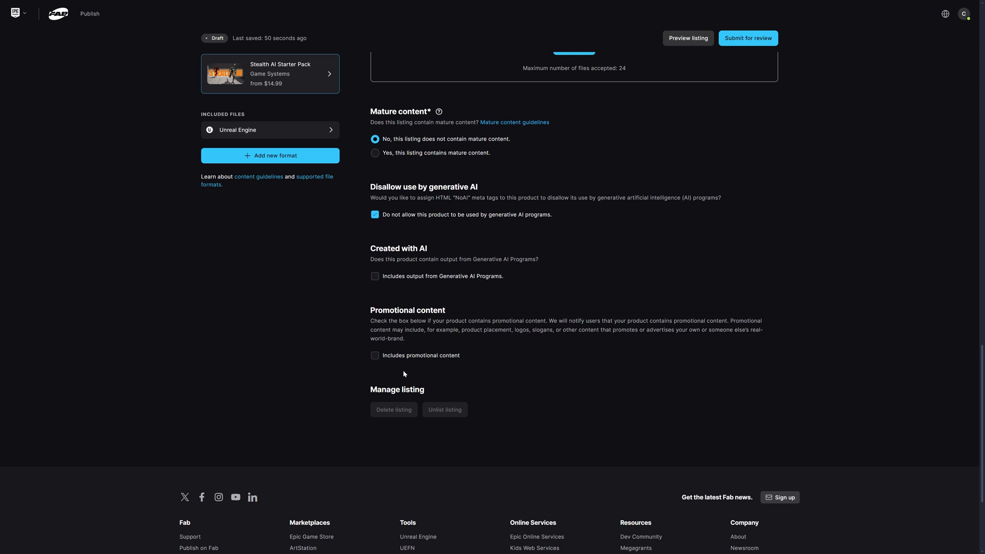
Tick 'Includes promotional content' for the Stealth AI listing and return to the top of the form.
left_click(374, 357)
scroll(296, 396, "up", 10)
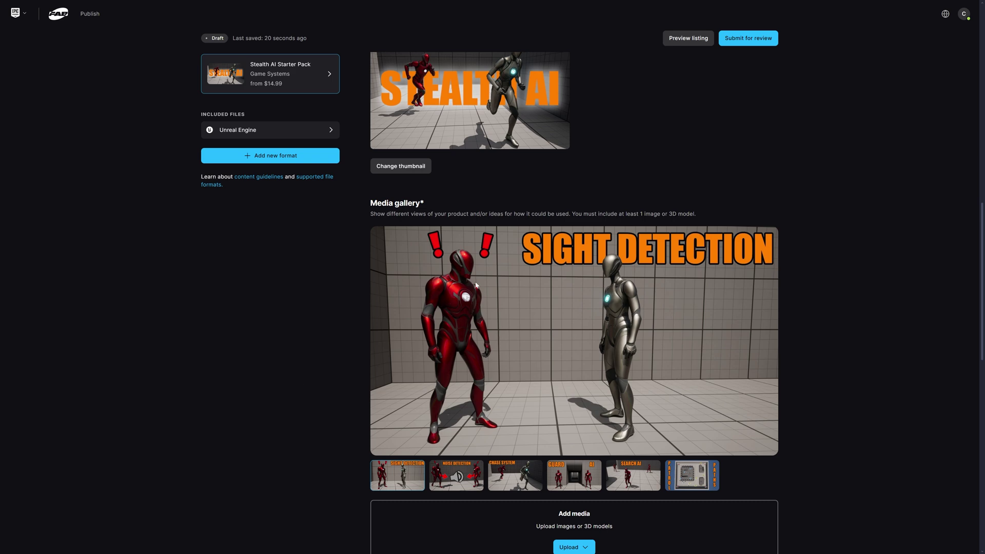
scroll(309, 352, "up", 10)
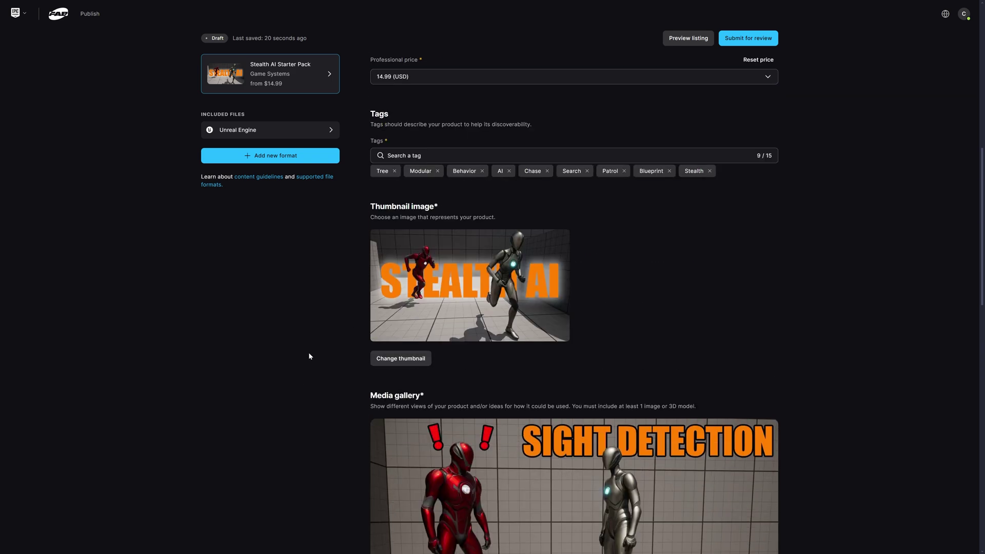
scroll(300, 359, "down", 12)
mouse_move(690, 245)
scroll(687, 333, "up", 2)
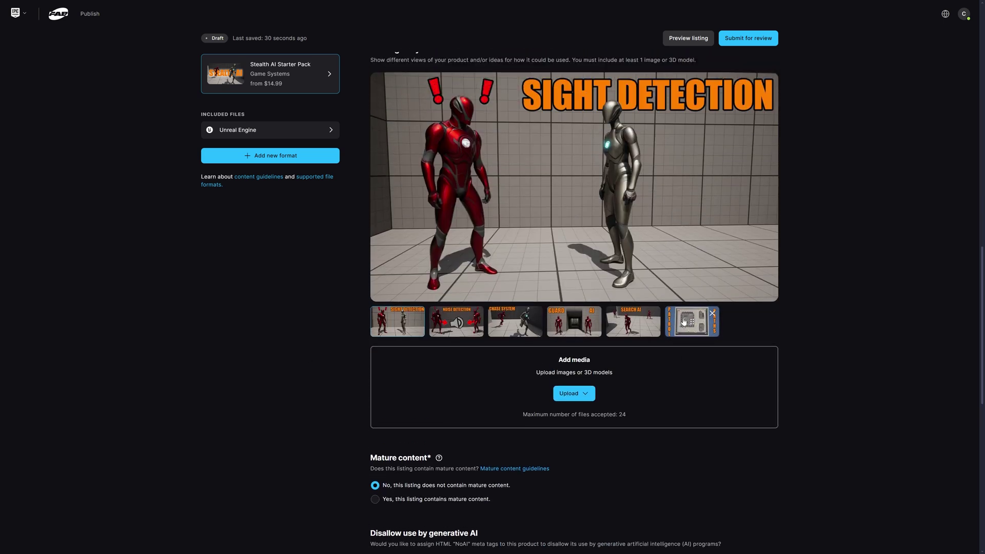
scroll(694, 366, "up", 2)
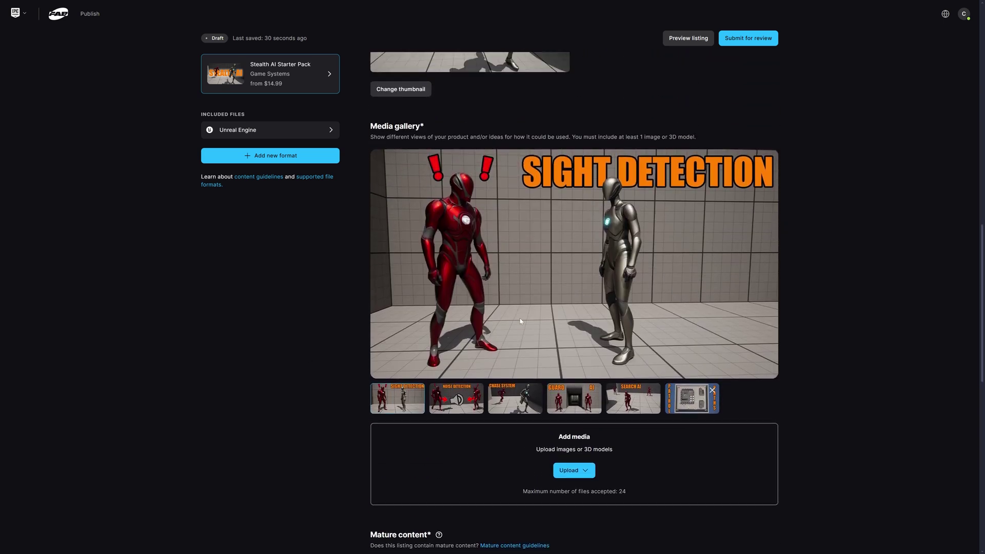
scroll(351, 337, "down", 8)
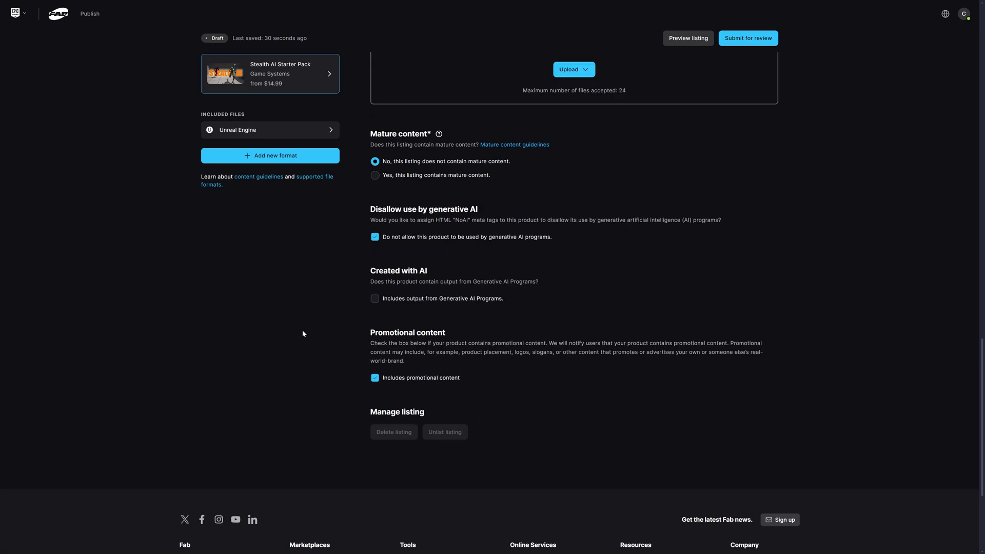
scroll(259, 366, "up", 12)
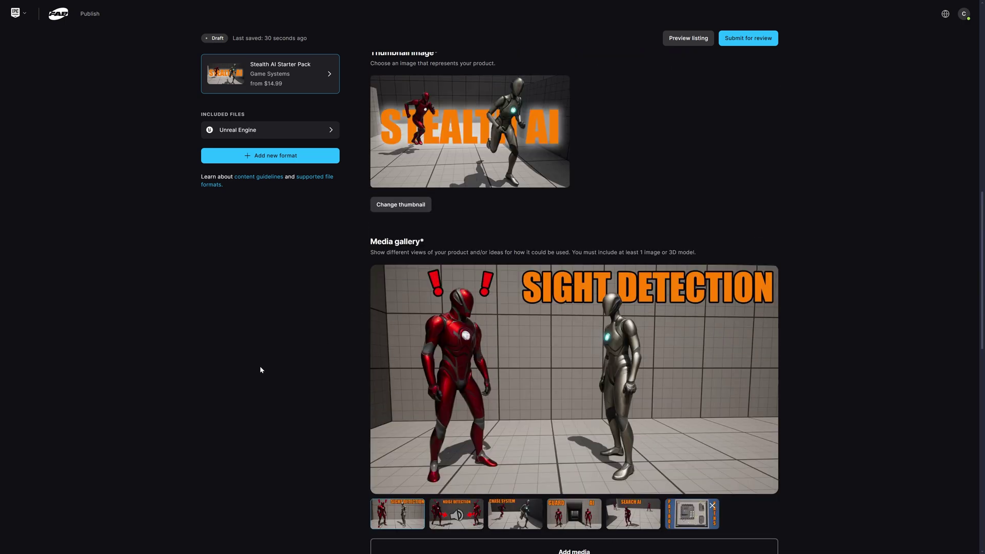
scroll(260, 369, "up", 8)
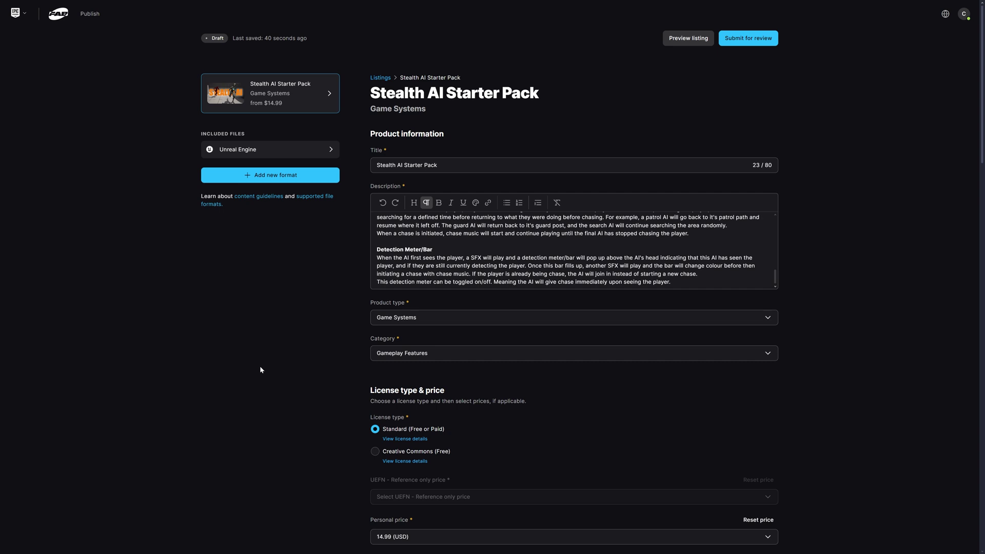
Open the Stealth AI listing preview and expand its full description.
left_click(688, 38)
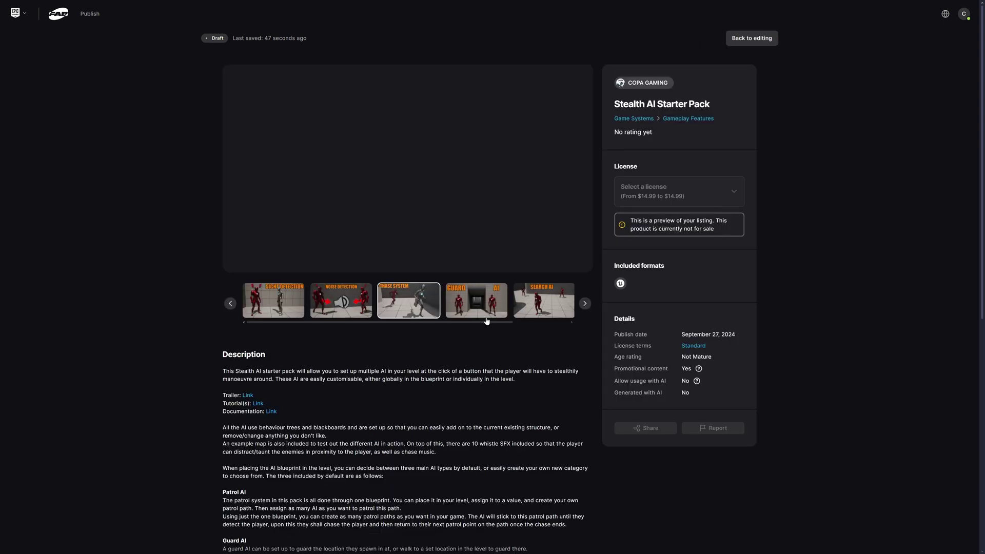
scroll(426, 430, "down", 5)
scroll(423, 431, "up", 5)
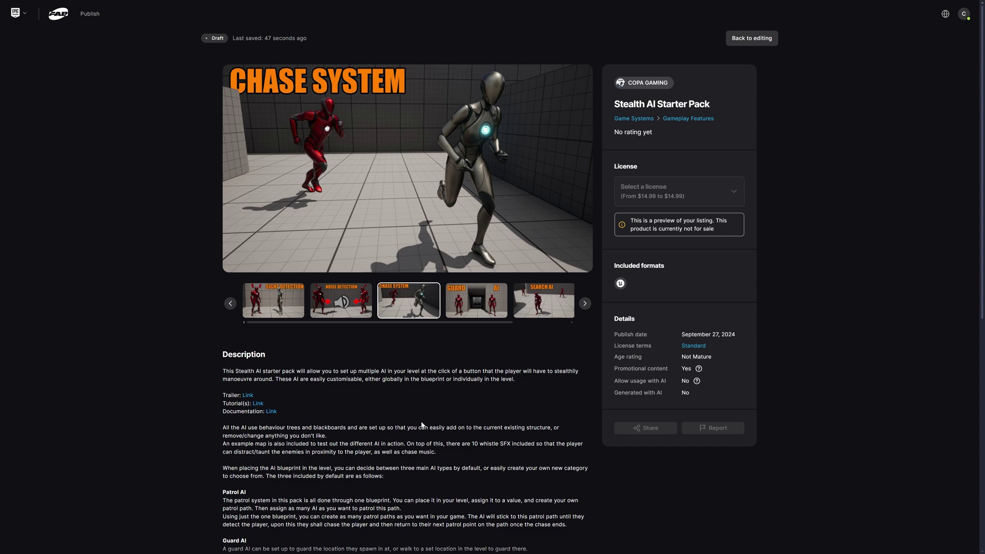
scroll(422, 425, "down", 3)
left_click(252, 420)
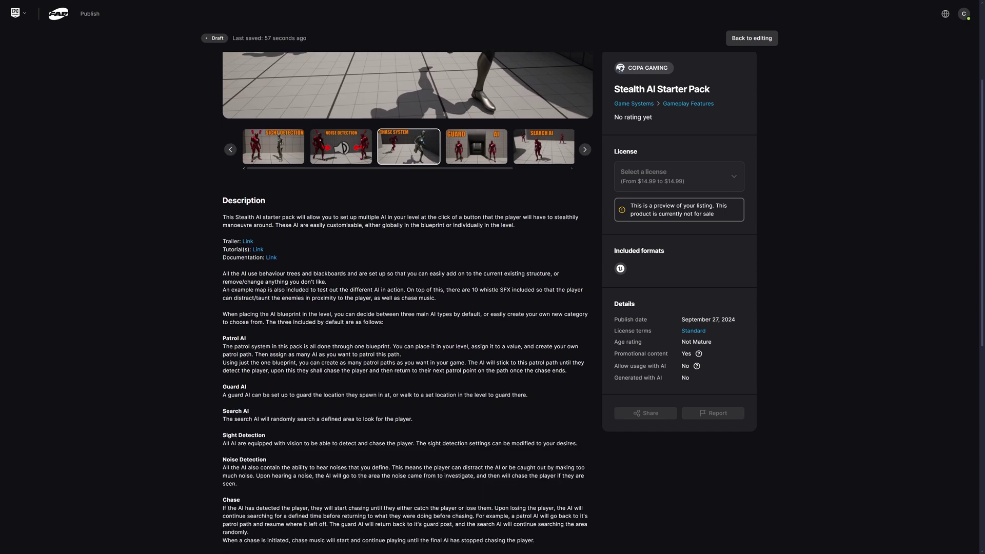
scroll(477, 300, "up", 3)
View the Guard AI, Search AI and Patrol Paths gallery images, then scroll down to the tags.
left_click(477, 300)
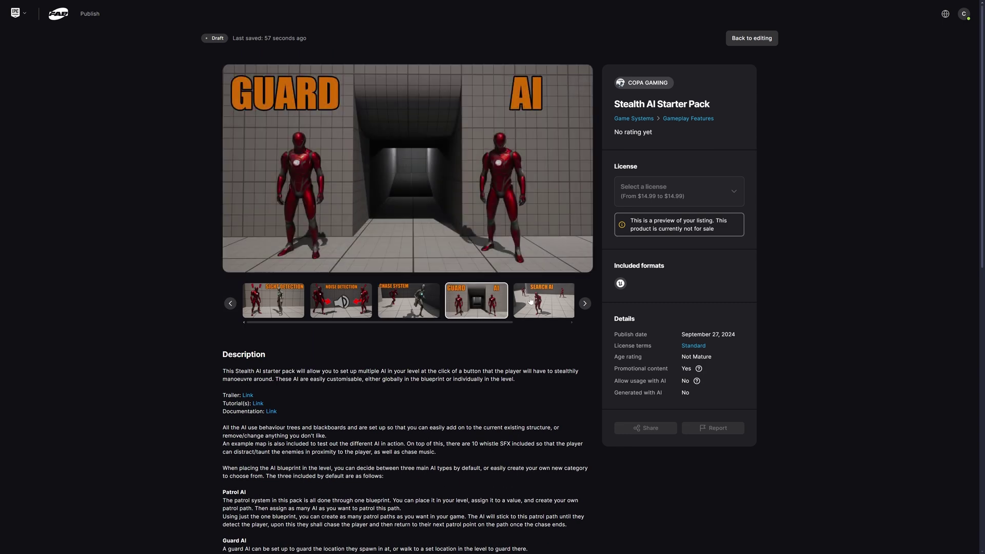
left_click(531, 301)
left_click(558, 306)
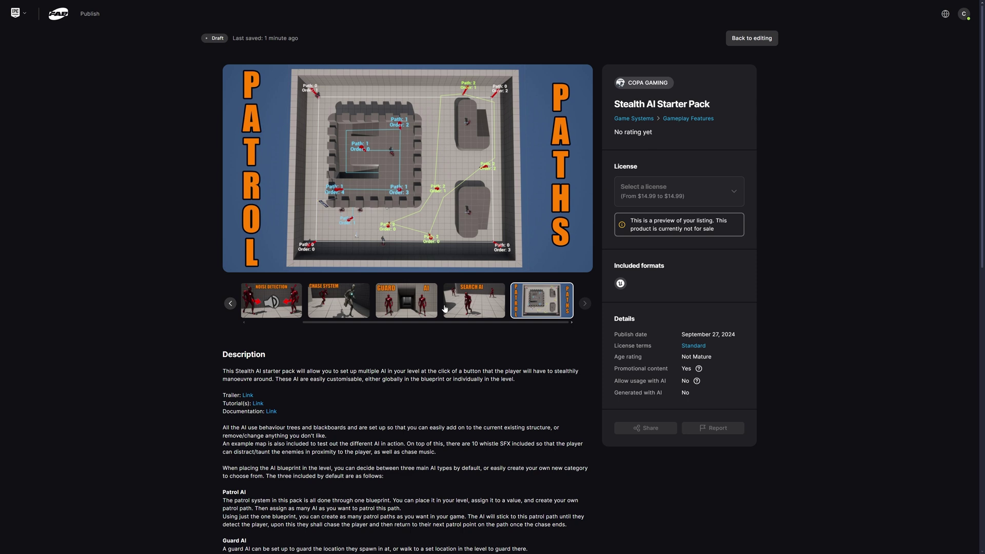
scroll(409, 336, "down", 3)
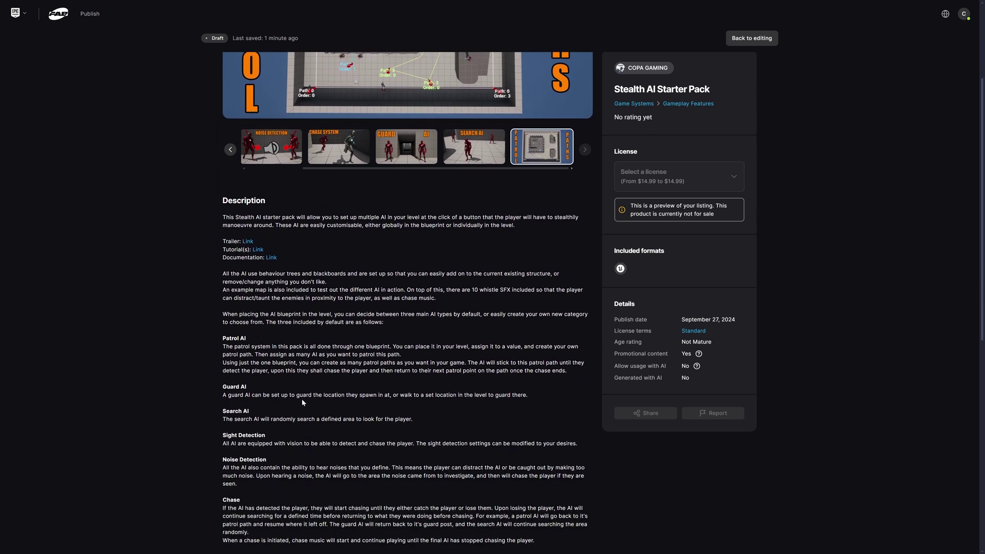
scroll(301, 398, "down", 2)
scroll(405, 297, "up", 2)
scroll(302, 403, "down", 3)
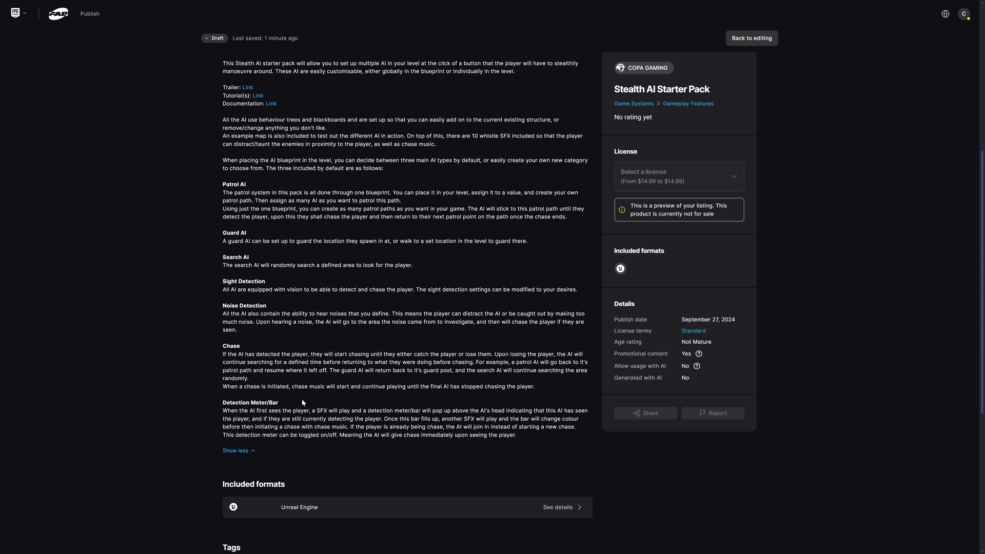
scroll(302, 403, "down", 3)
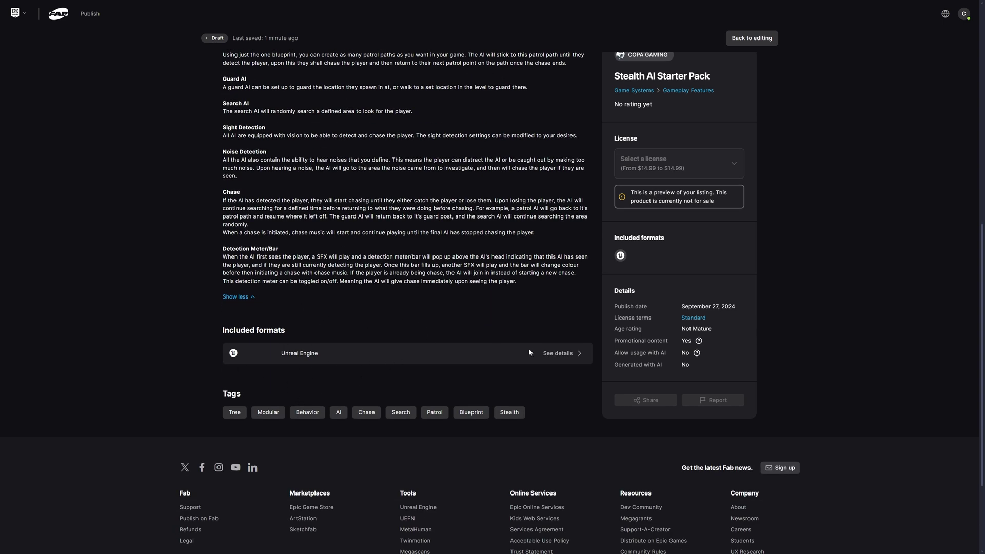
left_click(558, 354)
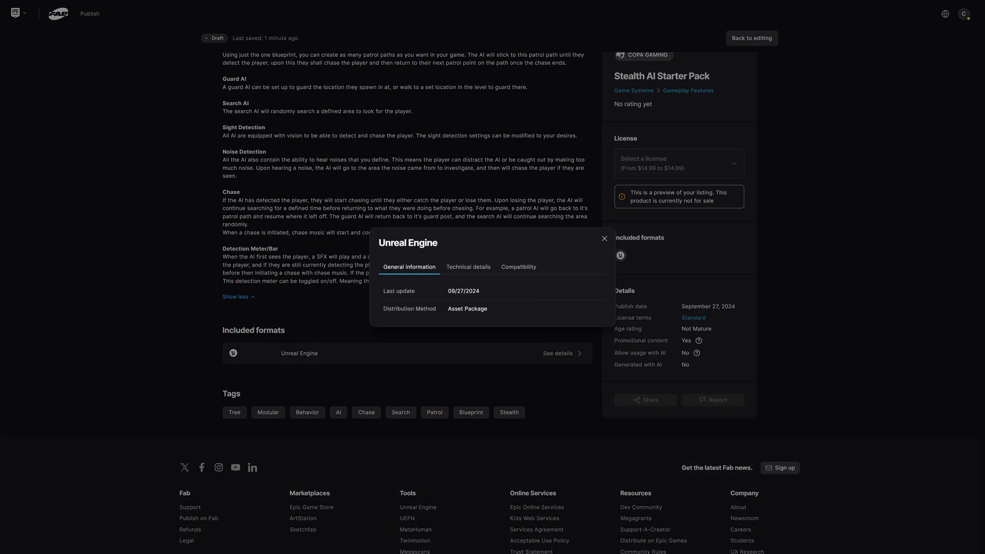
left_click(468, 267)
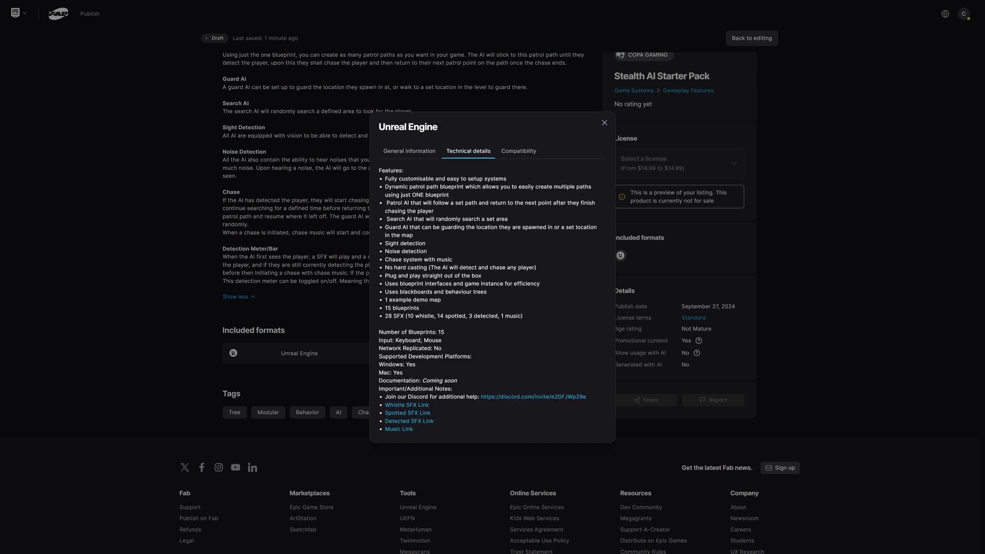
left_click(518, 152)
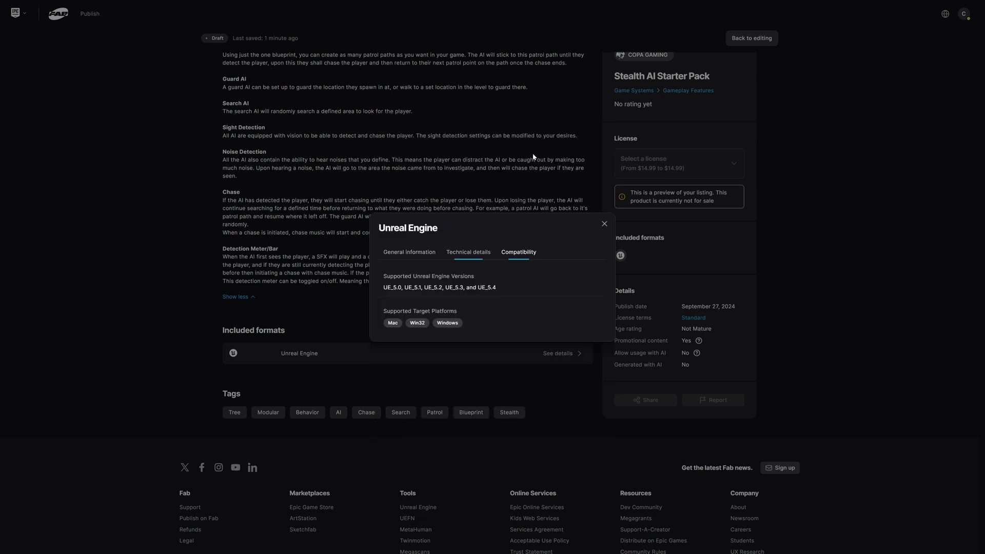
left_click(468, 252)
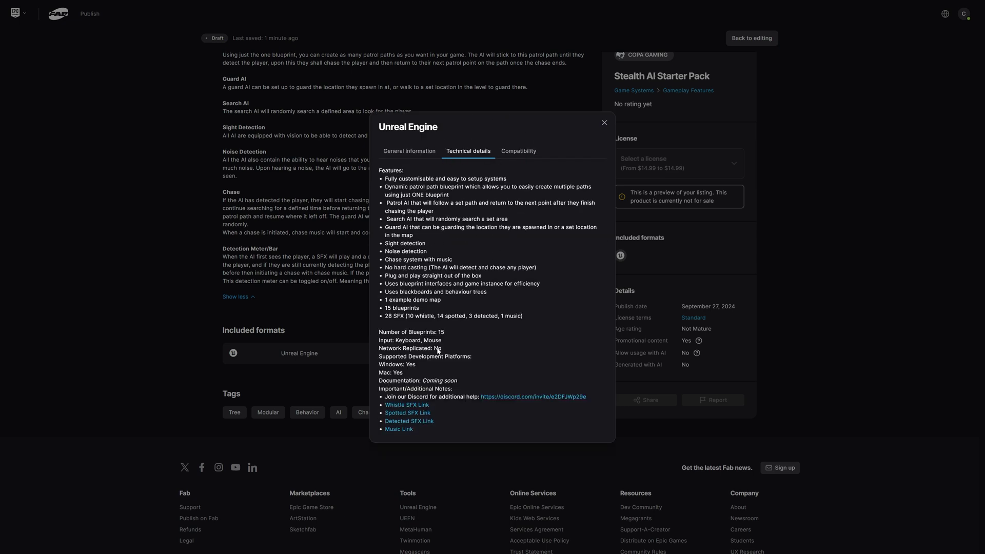
left_click(307, 172)
scroll(307, 172, "up", 5)
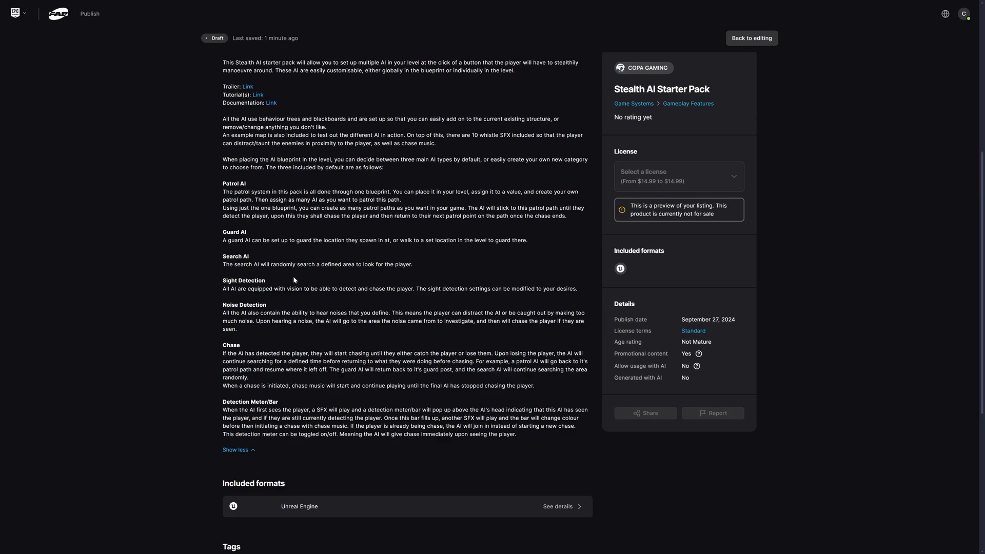
scroll(320, 318, "down", 5)
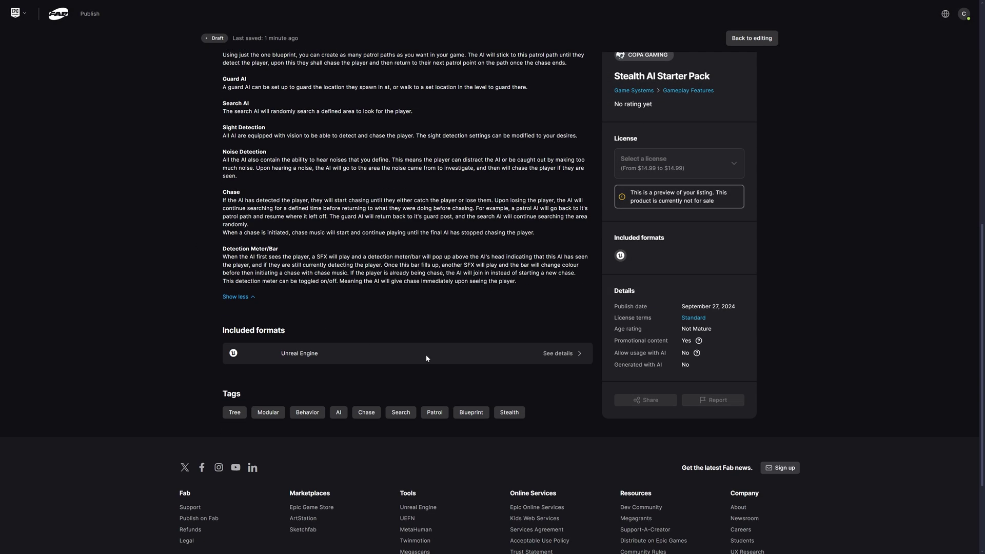
left_click(564, 353)
left_click(481, 268)
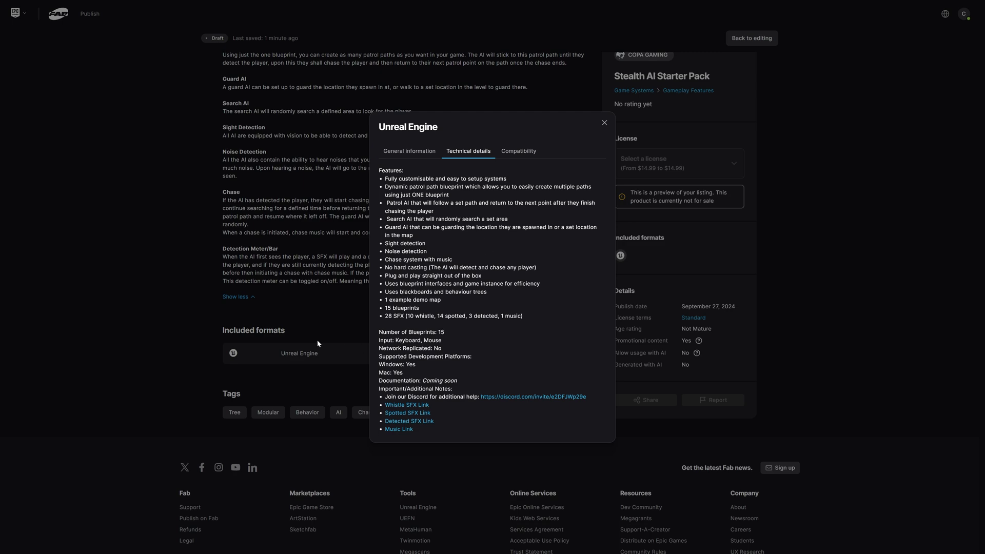
left_click(310, 357)
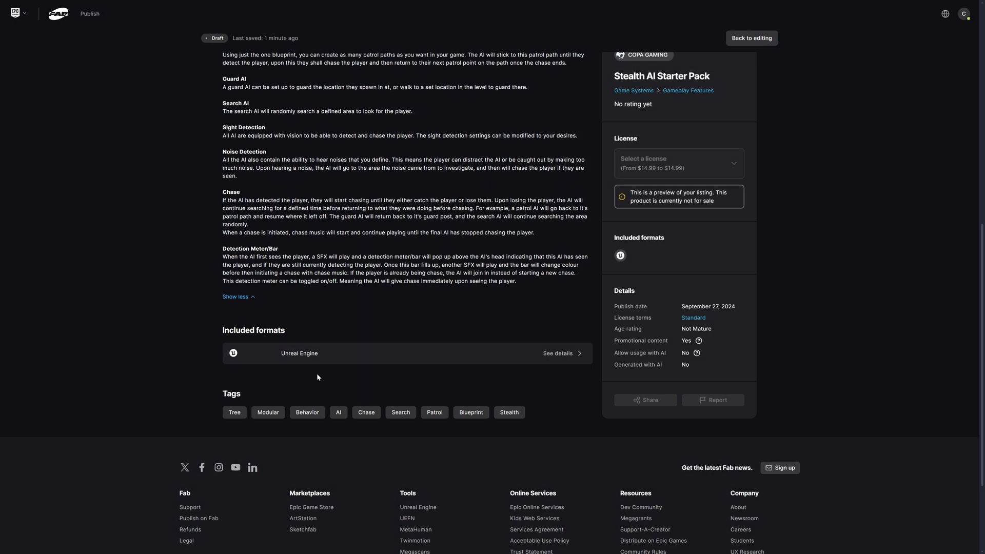
scroll(316, 374, "down", 3)
scroll(317, 378, "up", 15)
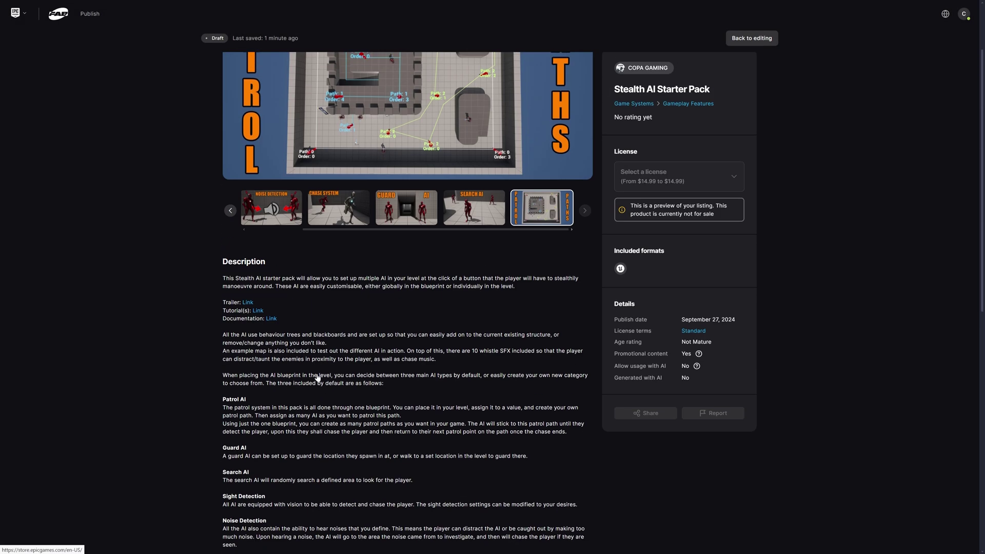
Leave the preview, submit the Stealth AI Starter Pack for review and close the success message.
left_click(752, 38)
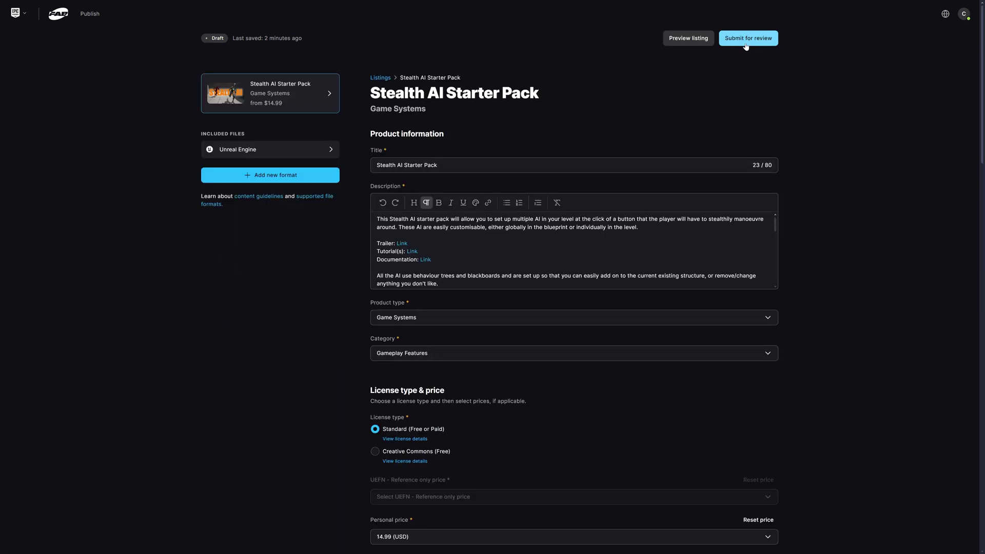
left_click(748, 41)
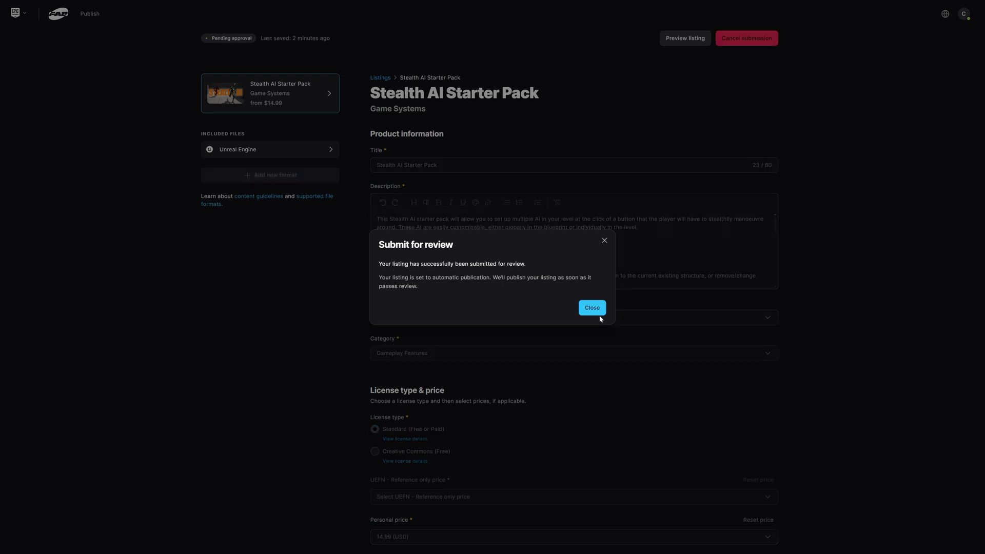
left_click(595, 308)
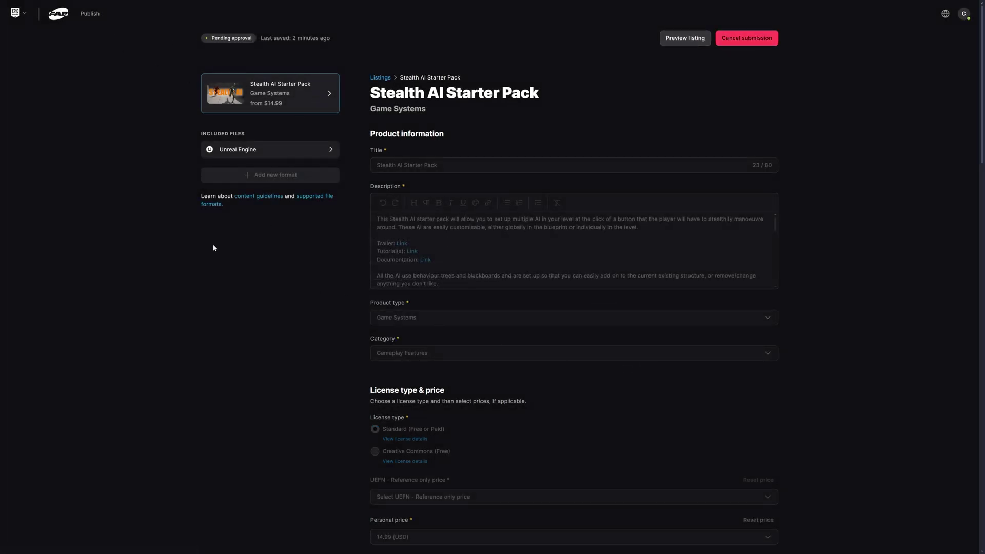
Go to Publish > Listings, open the Quest System Starter Pack draft and check its Unreal Engine format page.
scroll(214, 250, "down", 2)
scroll(214, 251, "up", 2)
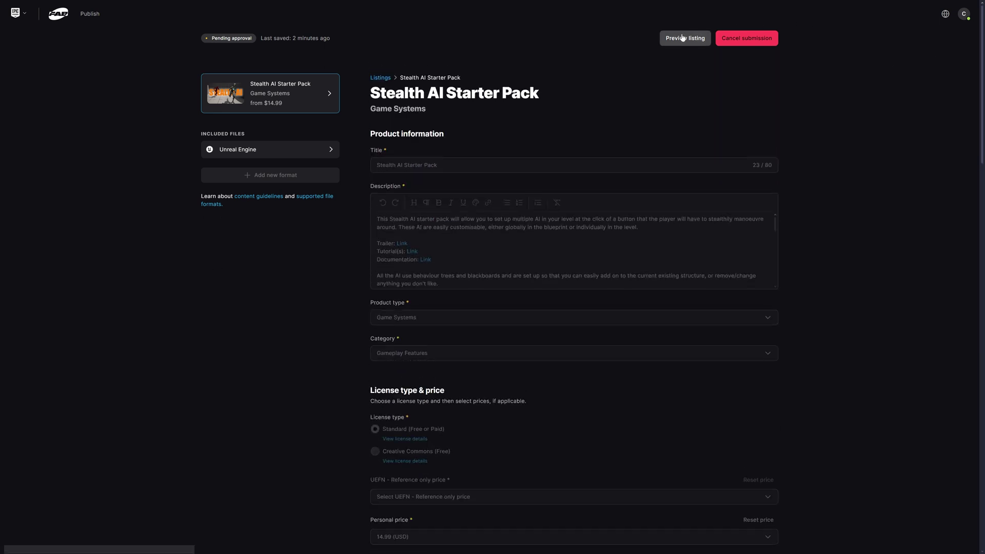
mouse_move(88, 18)
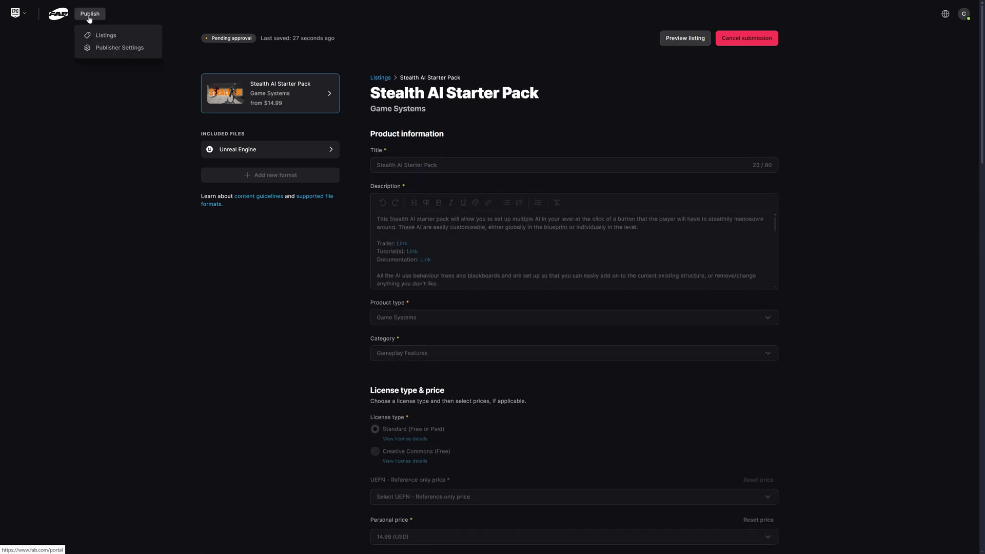
left_click(97, 36)
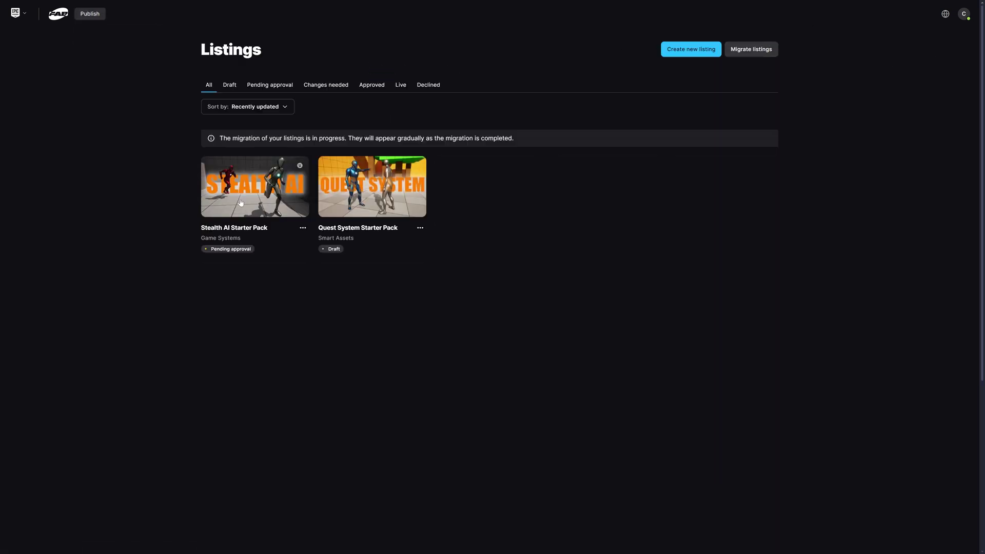
left_click(399, 184)
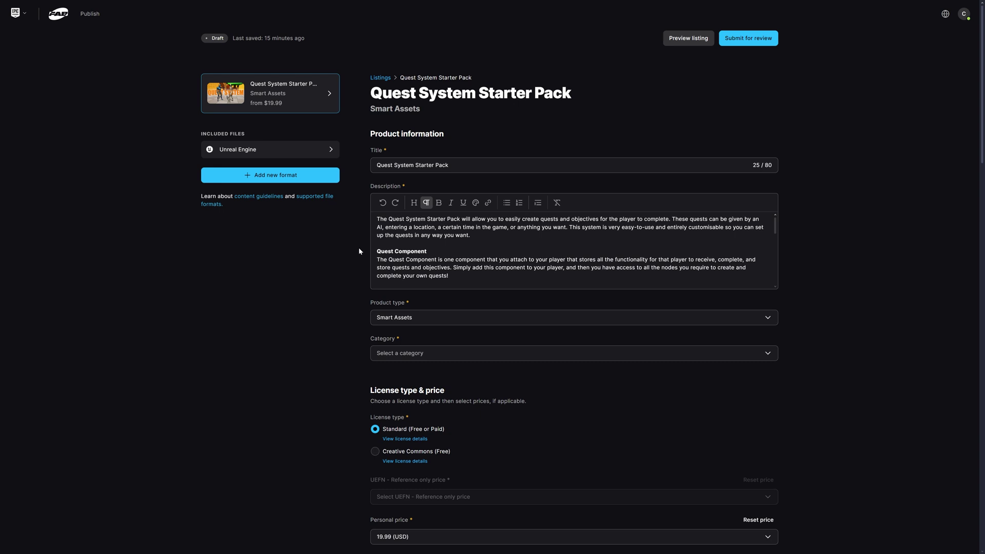
left_click(308, 150)
scroll(353, 266, "down", 6)
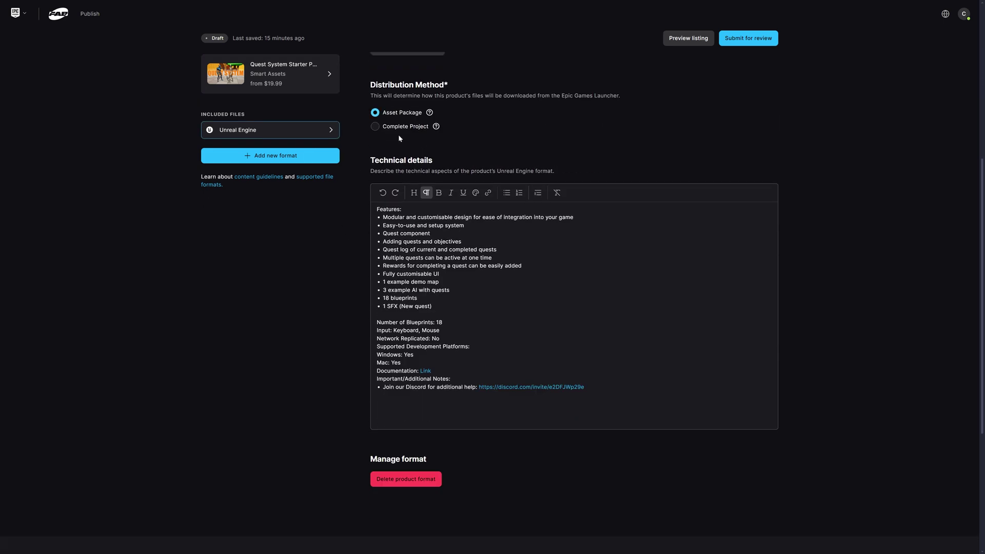
scroll(302, 298, "up", 4)
left_click(288, 90)
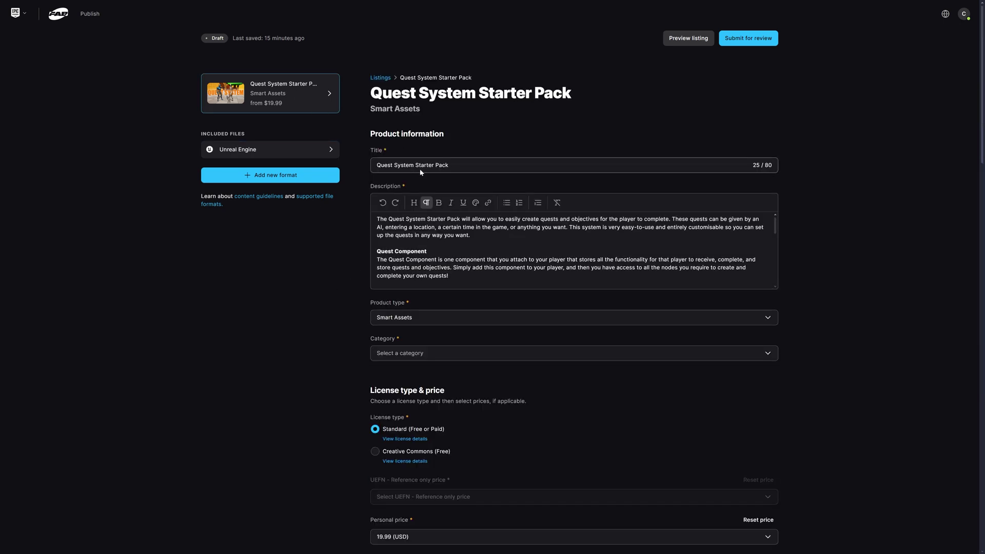
scroll(573, 252, "down", 6)
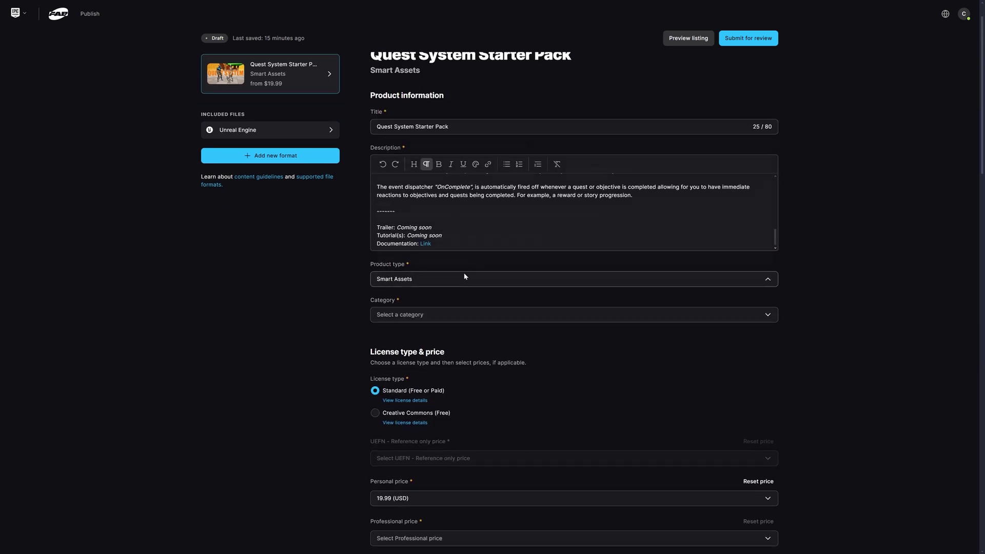
Look through the Product type options twice, leaving Smart Assets selected.
left_click(463, 274)
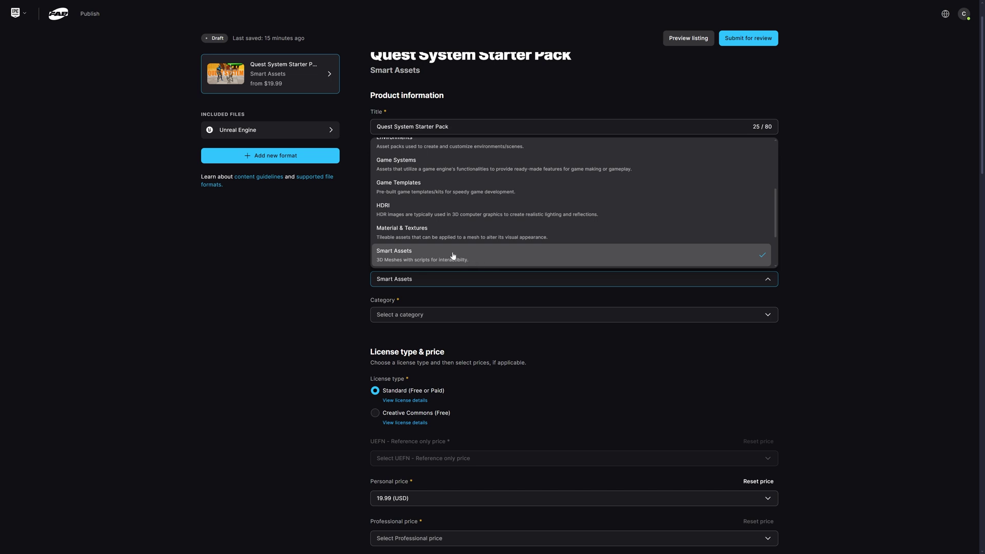
left_click(313, 279)
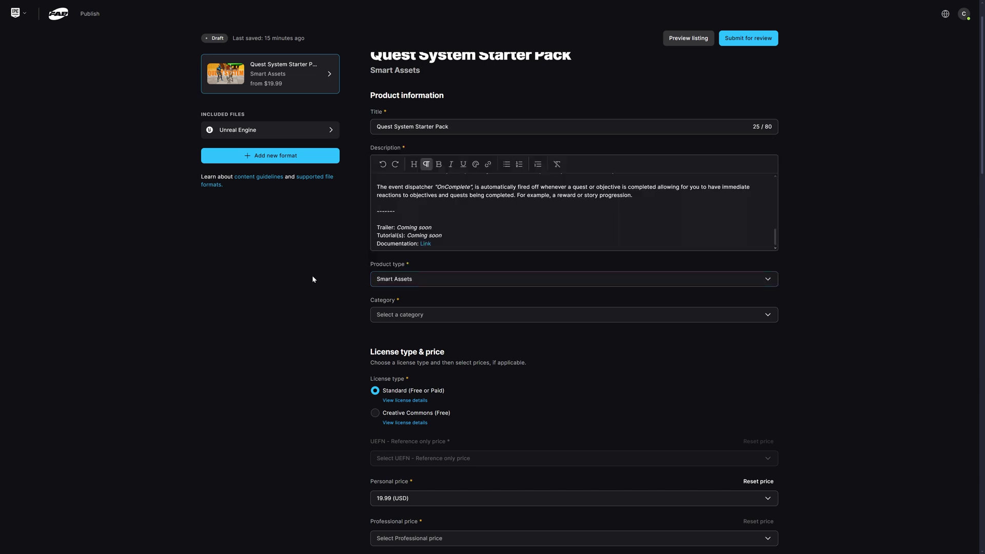
left_click(436, 279)
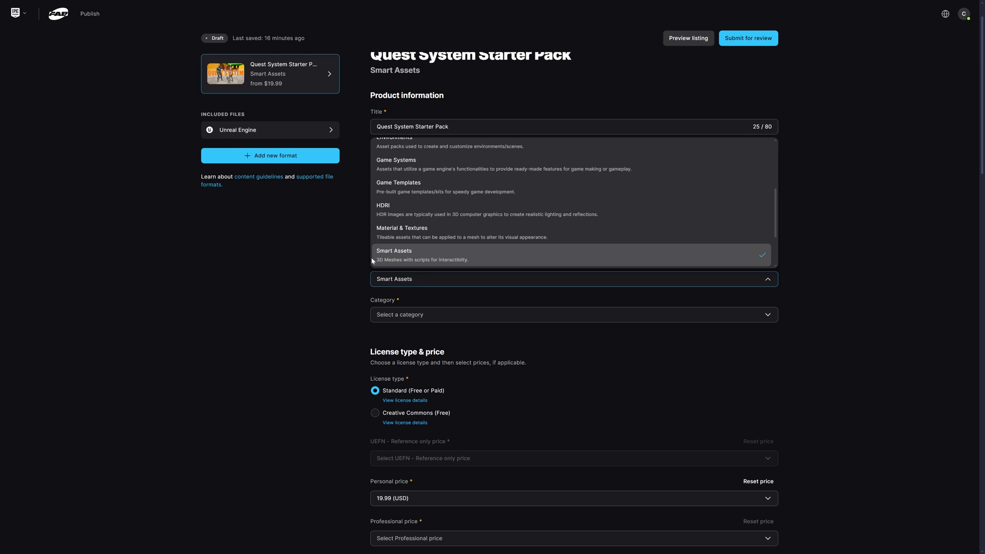
scroll(408, 260, "up", 1)
scroll(408, 260, "down", 1)
left_click(348, 288)
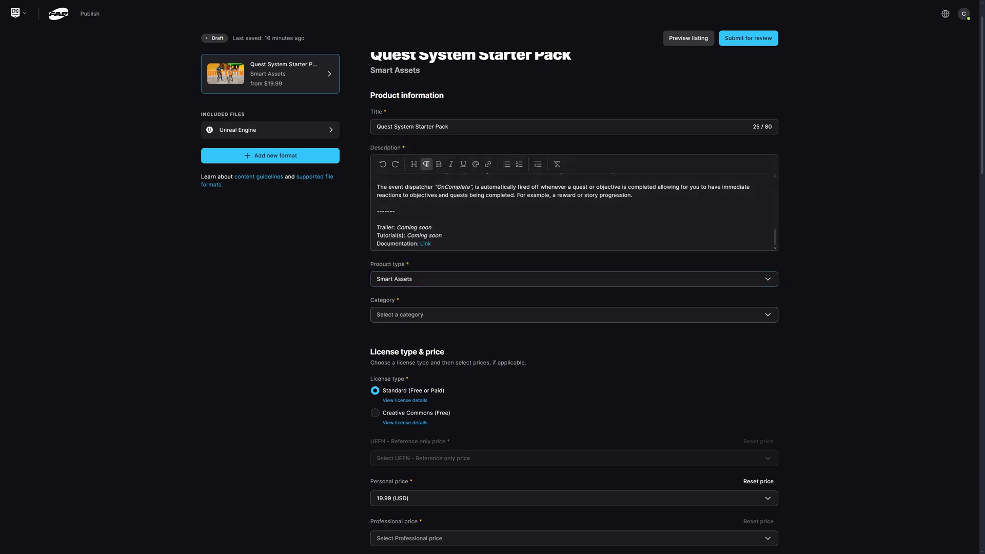
Open the Category dropdown and scroll through the available categories.
left_click(442, 315)
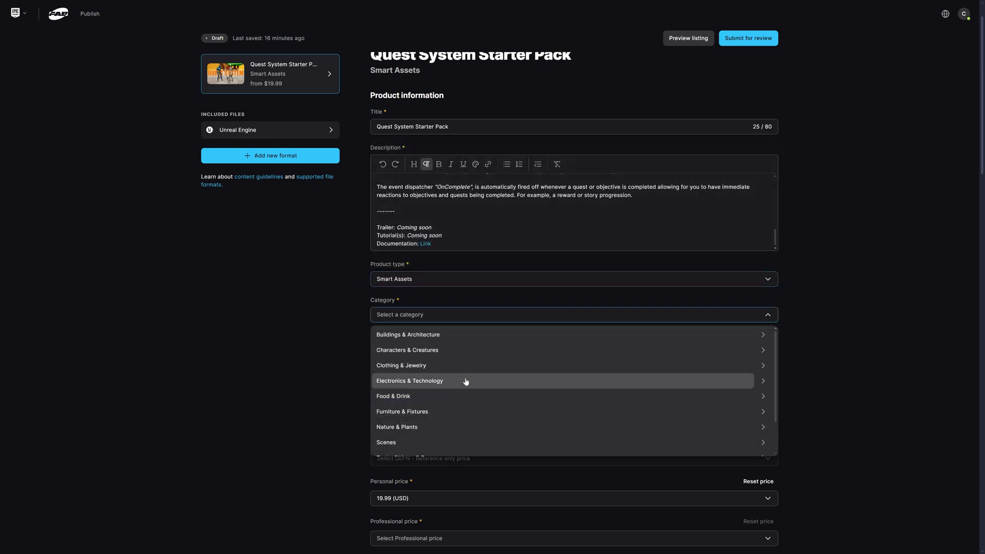
scroll(440, 426, "down", 3)
scroll(438, 421, "up", 3)
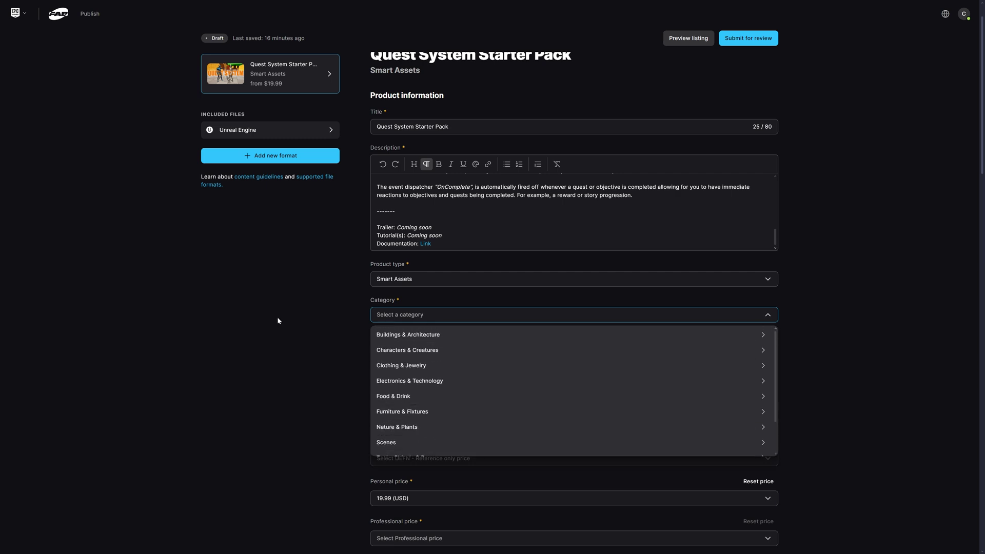
scroll(277, 321, "down", 1)
scroll(433, 336, "down", 2)
scroll(431, 357, "up", 2)
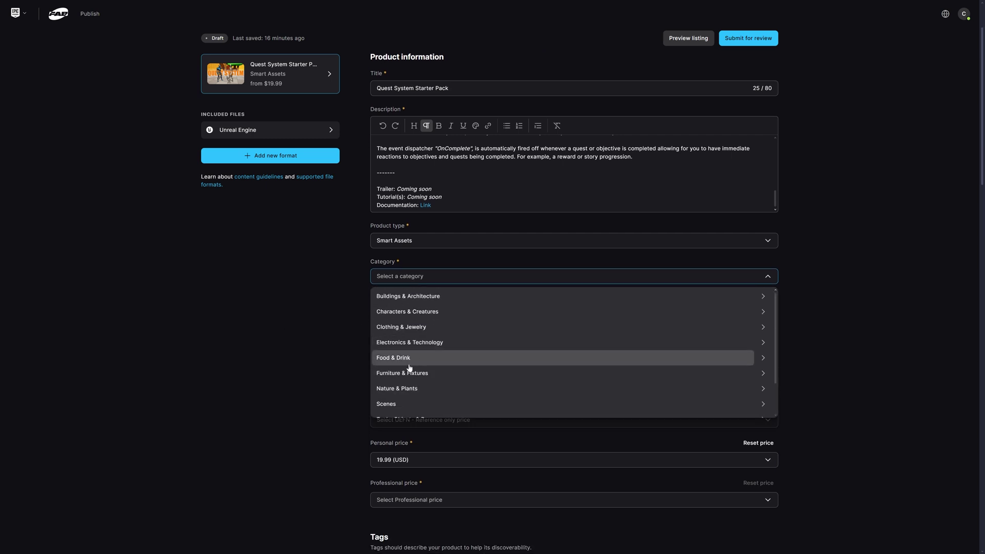
scroll(382, 348, "down", 3)
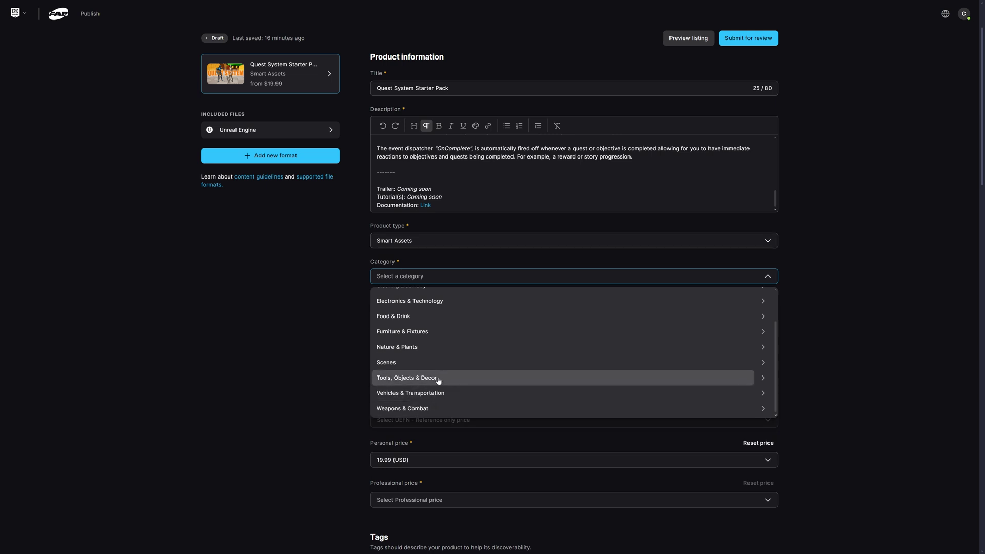
scroll(438, 379, "up", 3)
scroll(435, 396, "down", 2)
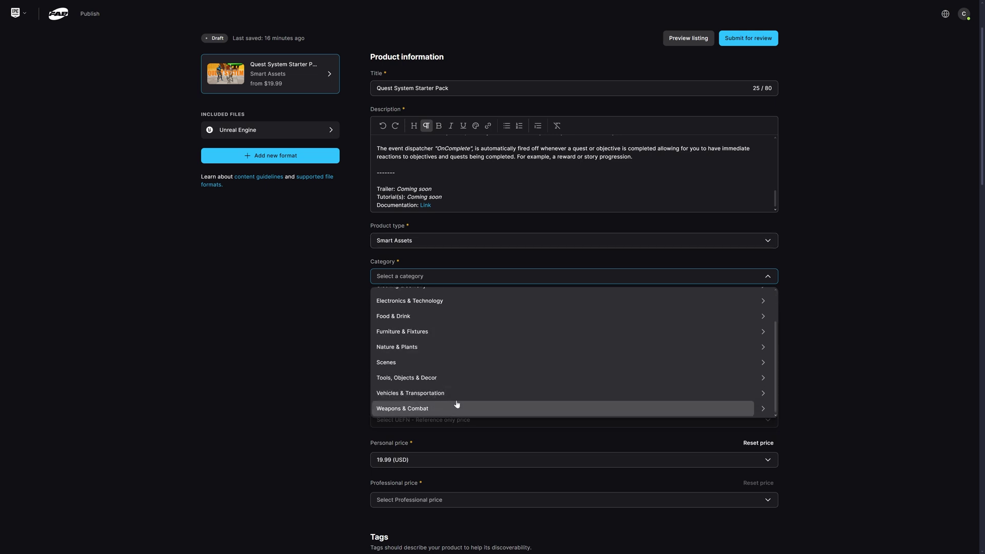
scroll(457, 403, "up", 1)
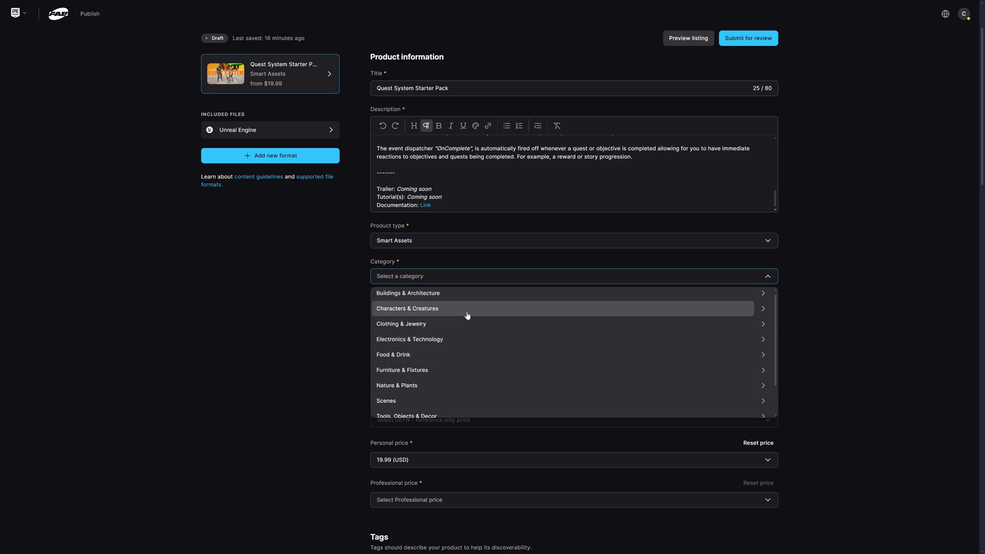
scroll(468, 359, "down", 2)
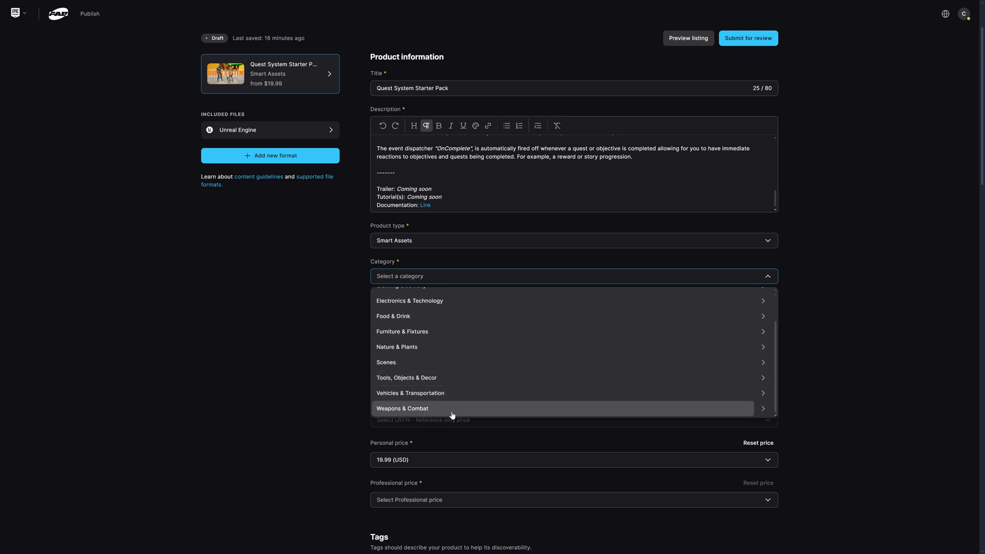
Change the Quest System Starter Pack's product type to Game Systems, confirming the switch.
left_click(430, 244)
left_click(425, 279)
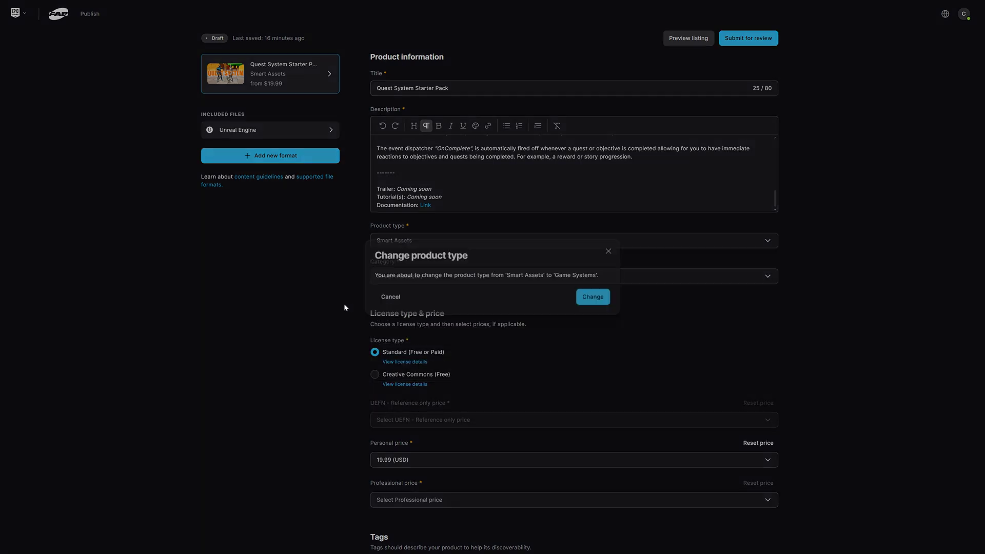
left_click(589, 296)
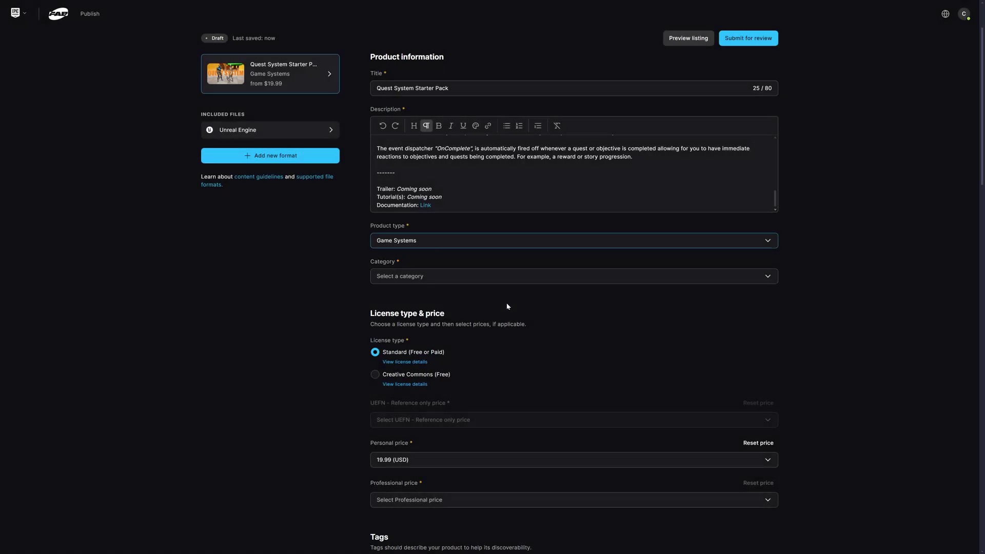
Set the category to Gameplay Features.
left_click(492, 276)
scroll(309, 358, "down", 1)
scroll(313, 358, "up", 1)
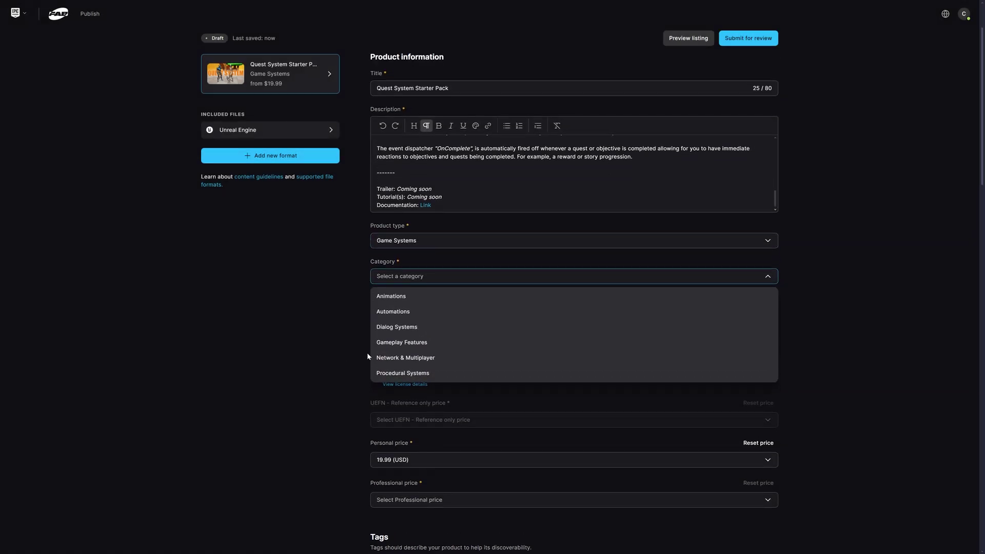
left_click(438, 347)
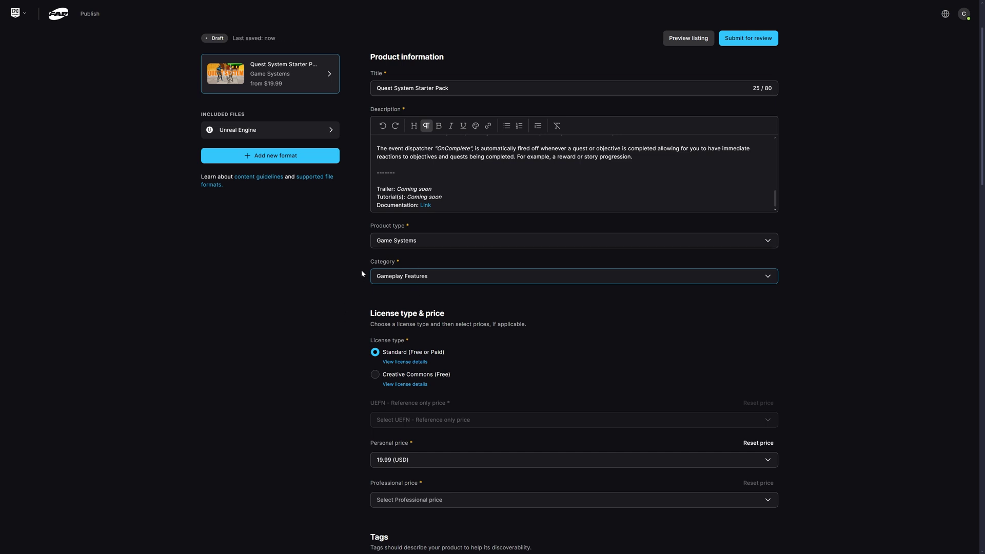
scroll(453, 318, "down", 3)
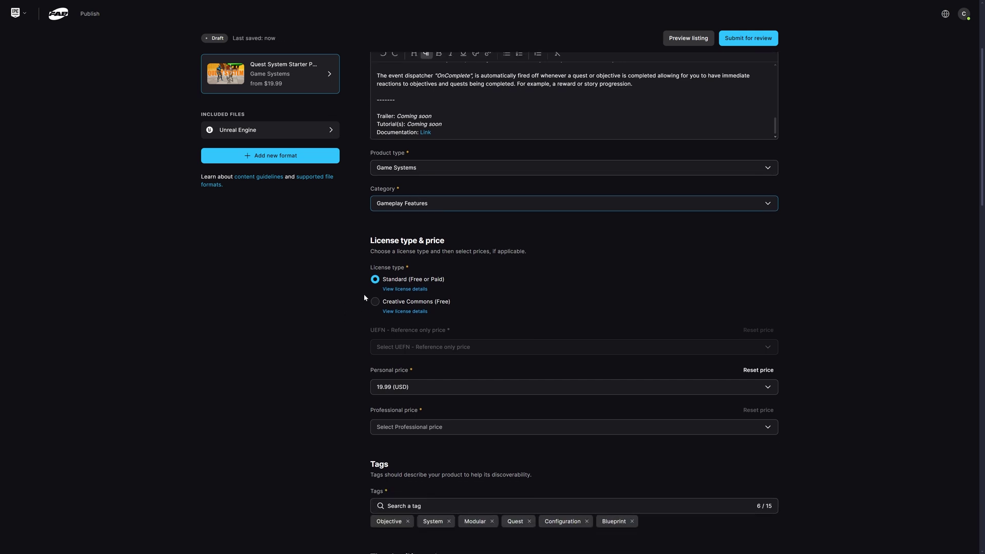
scroll(352, 277, "down", 2)
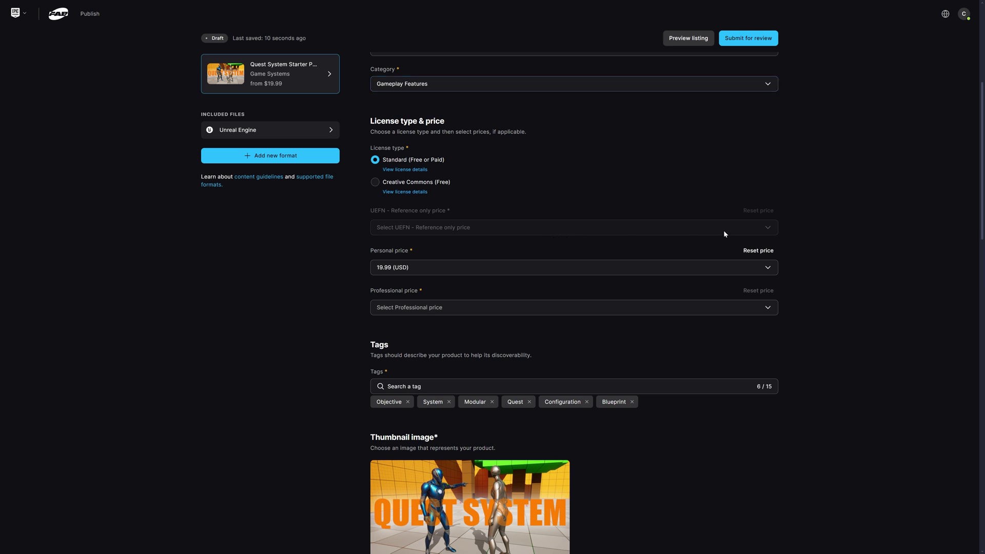
Set the professional price to 19.99 (USD).
left_click(430, 308)
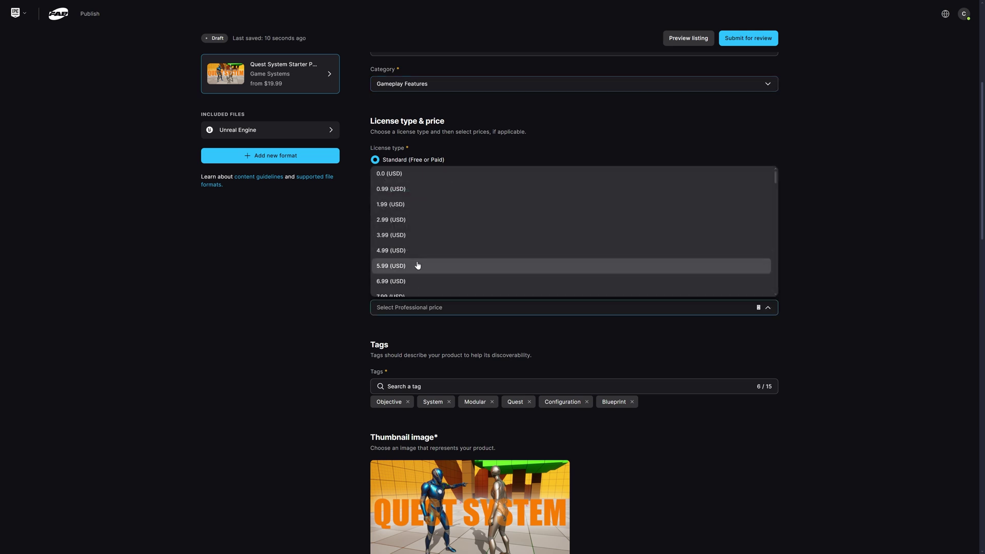
scroll(418, 265, "down", 4)
left_click(409, 286)
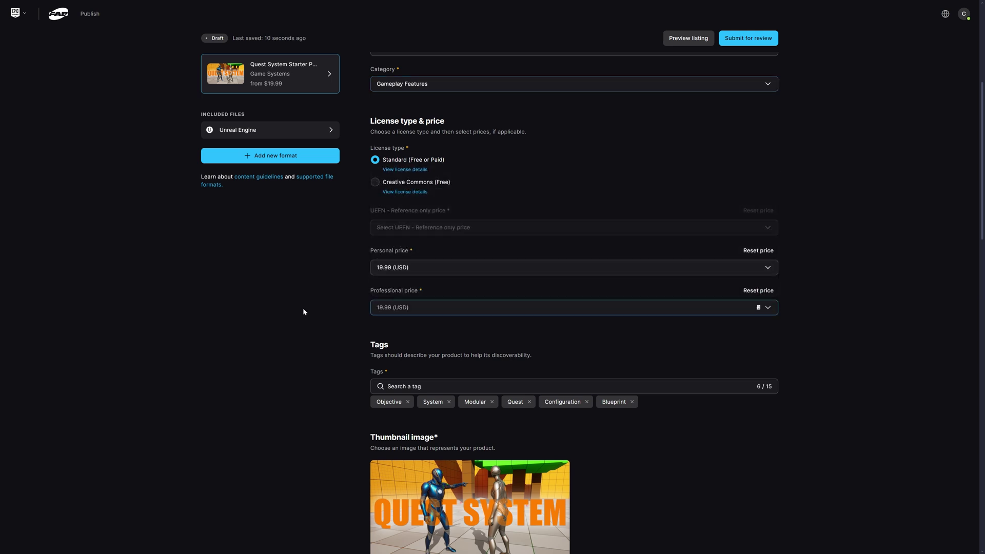
Mark no mature content, forbid generative AI use and declare promotional content.
scroll(300, 307, "down", 3)
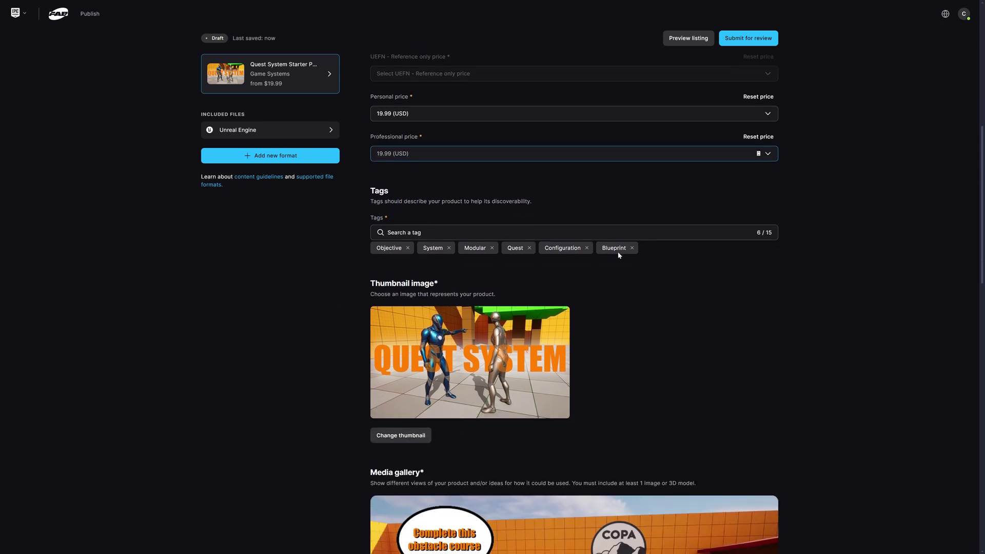
scroll(617, 254, "down", 12)
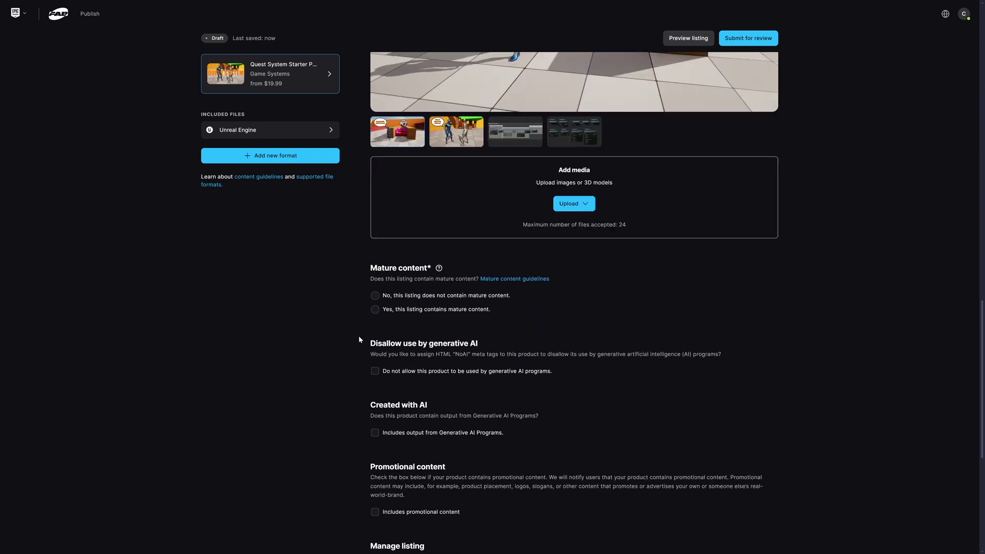
left_click(375, 293)
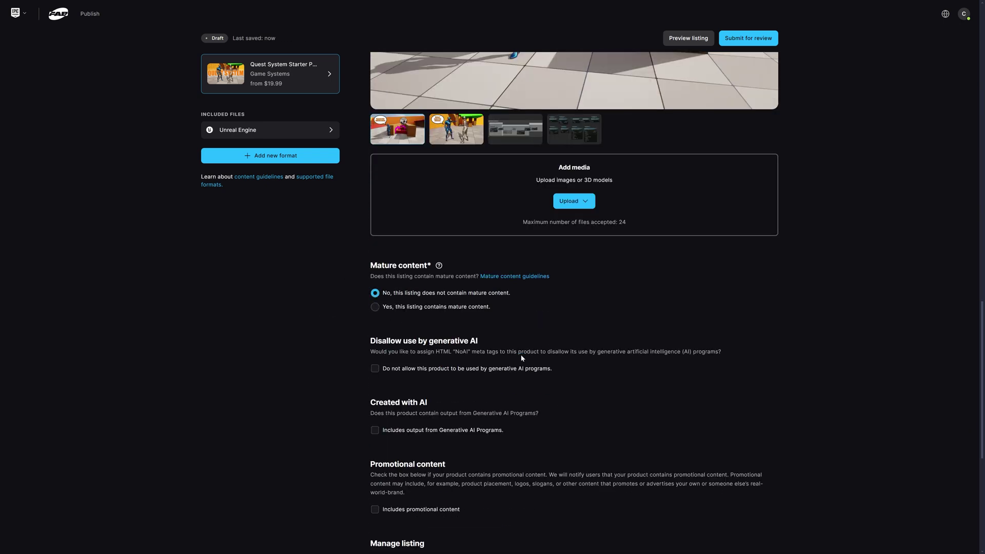
scroll(519, 354, "down", 2)
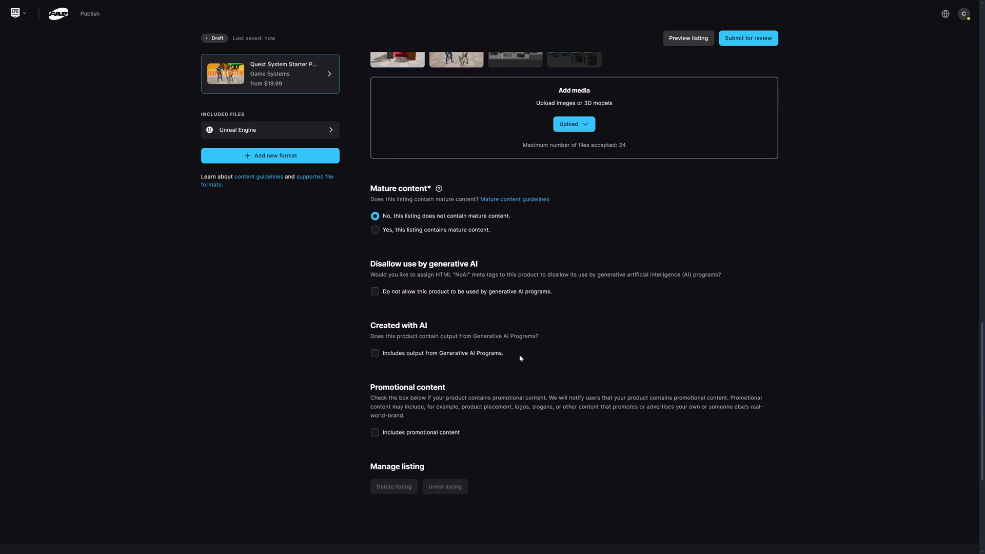
left_click(375, 291)
scroll(305, 306, "down", 1)
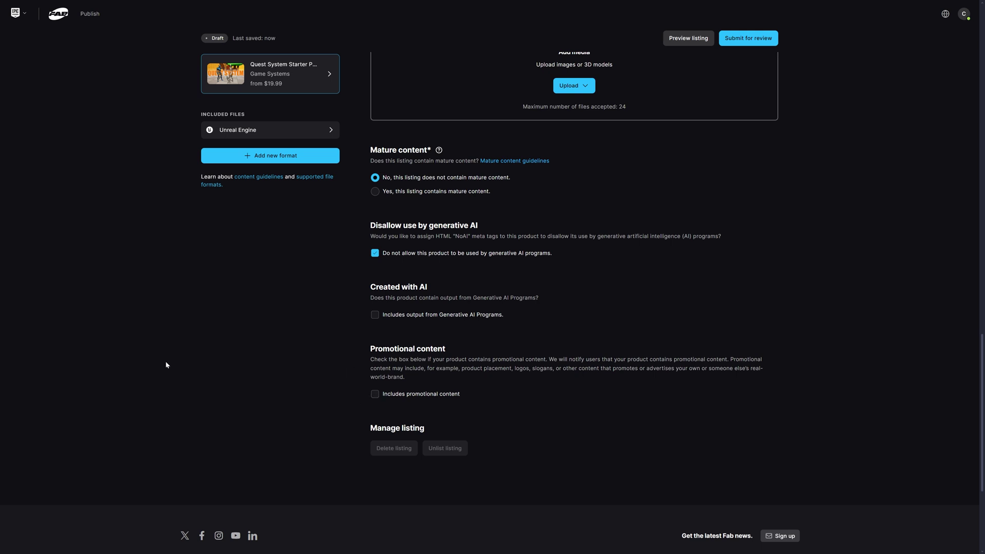
left_click(383, 397)
scroll(244, 379, "up", 7)
Preview the Quest System listing and expand its full description.
left_click(679, 40)
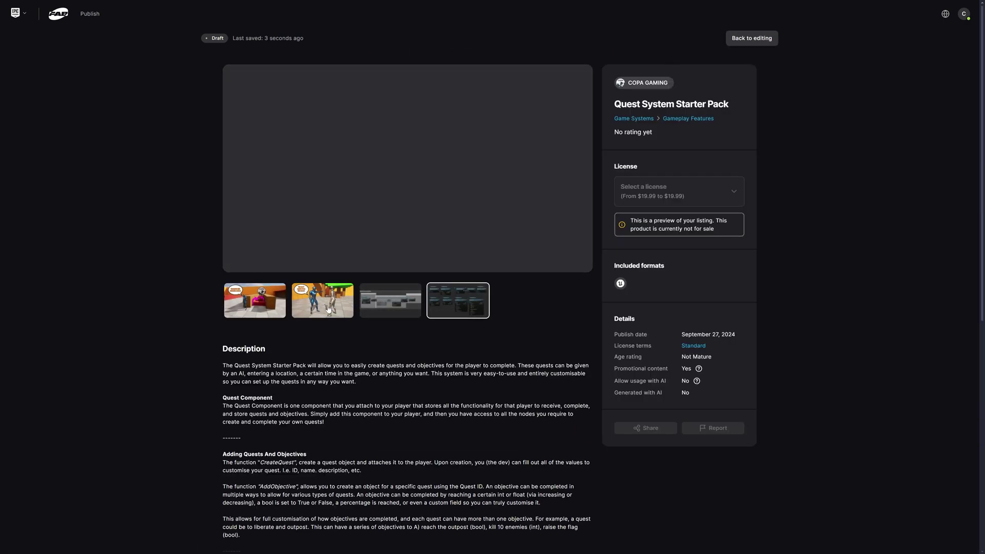
scroll(531, 334, "down", 2)
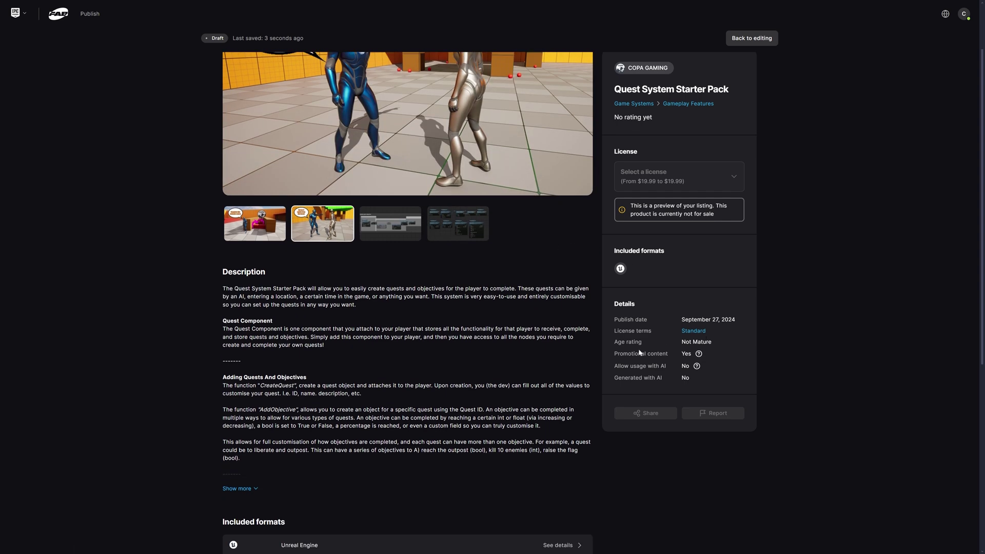
scroll(333, 305, "down", 1)
left_click(236, 450)
scroll(334, 306, "down", 7)
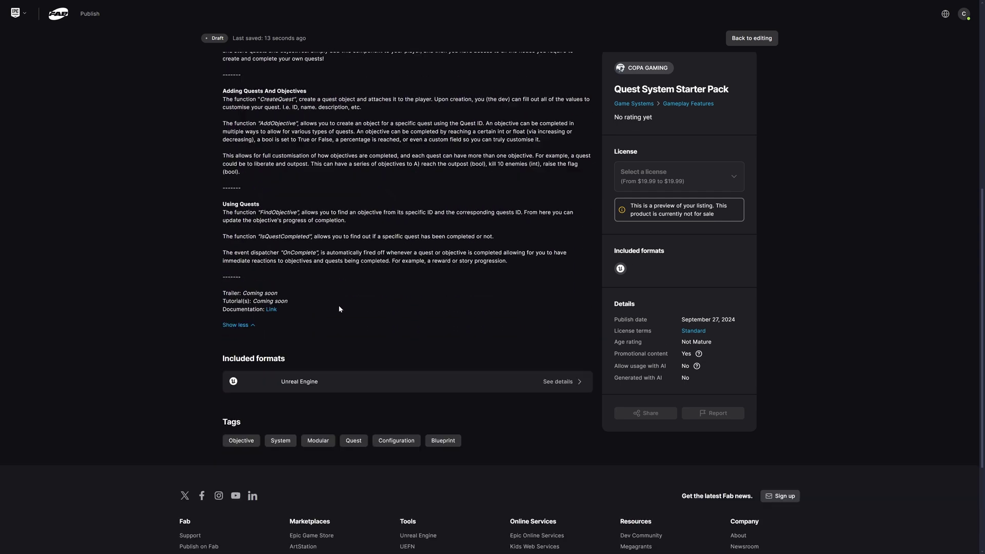
scroll(339, 309, "down", 2)
scroll(338, 308, "up", 15)
Submit the Quest System Starter Pack for review with automatic publication and close the success message.
left_click(750, 39)
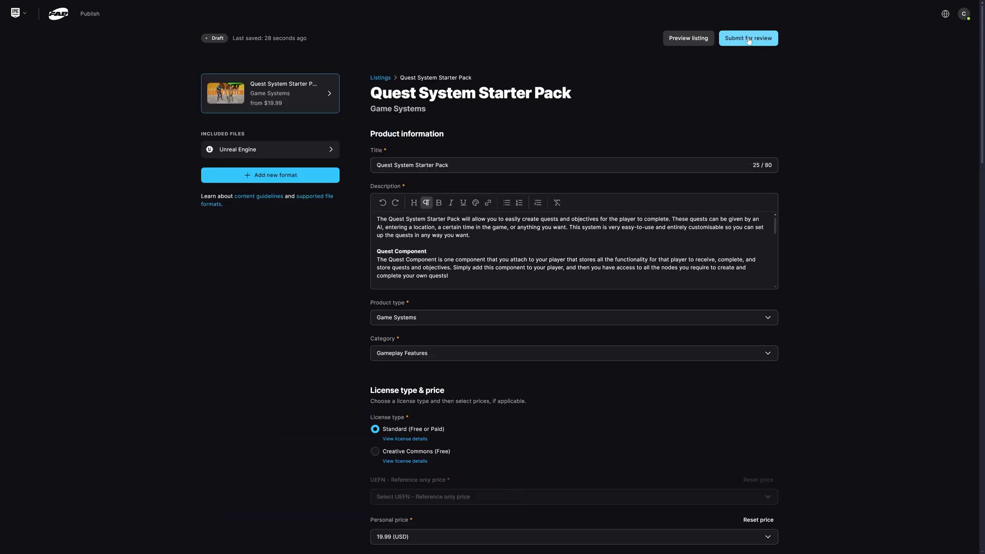
left_click(764, 42)
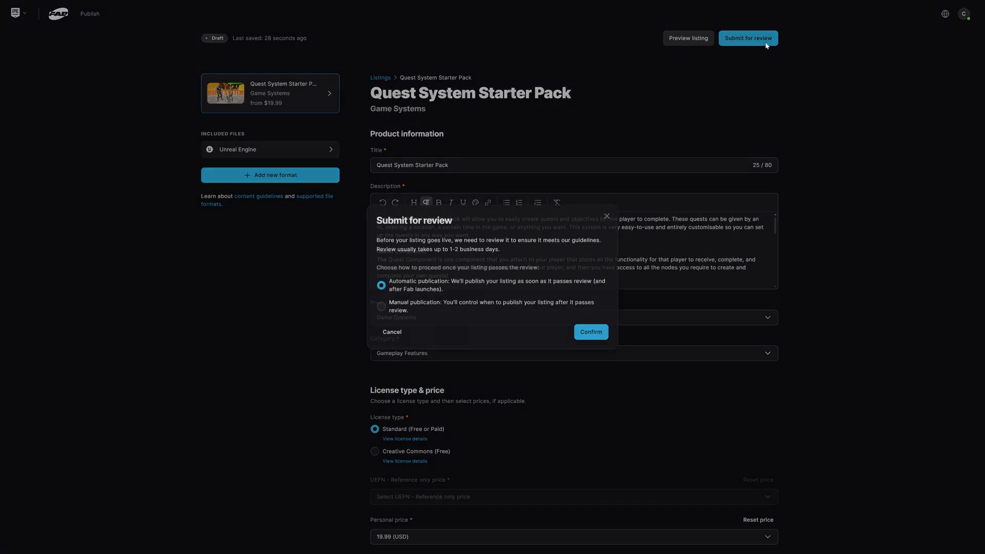
left_click(588, 330)
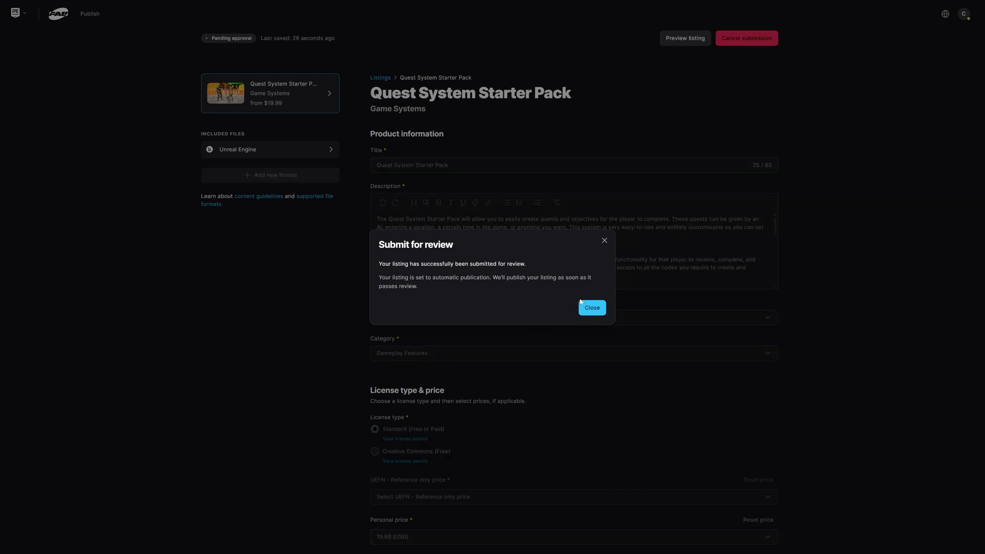
left_click(583, 305)
Open Publish > Listings and check the Draft, Pending approval, Changes needed, Approved, Live and Declined tabs.
mouse_move(87, 19)
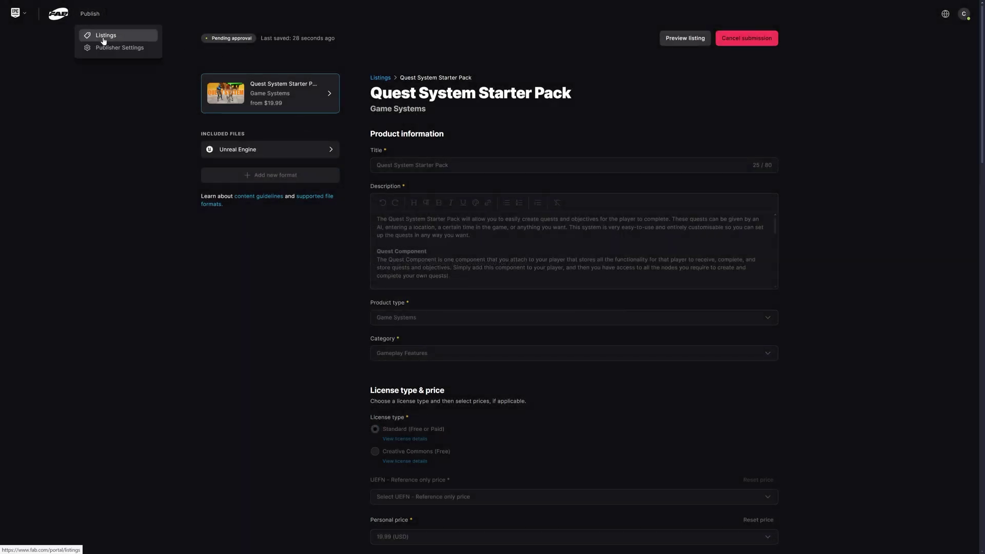
left_click(105, 37)
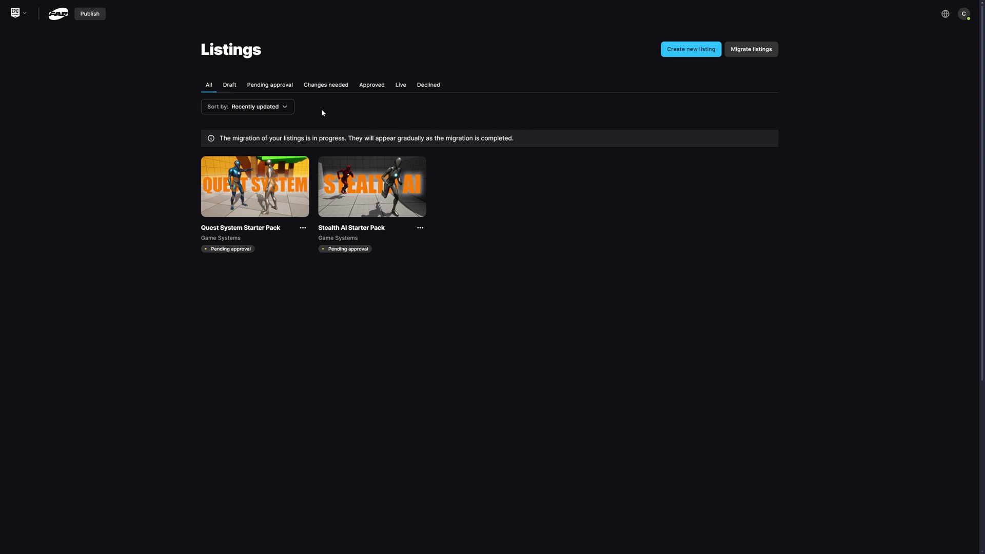
left_click(231, 86)
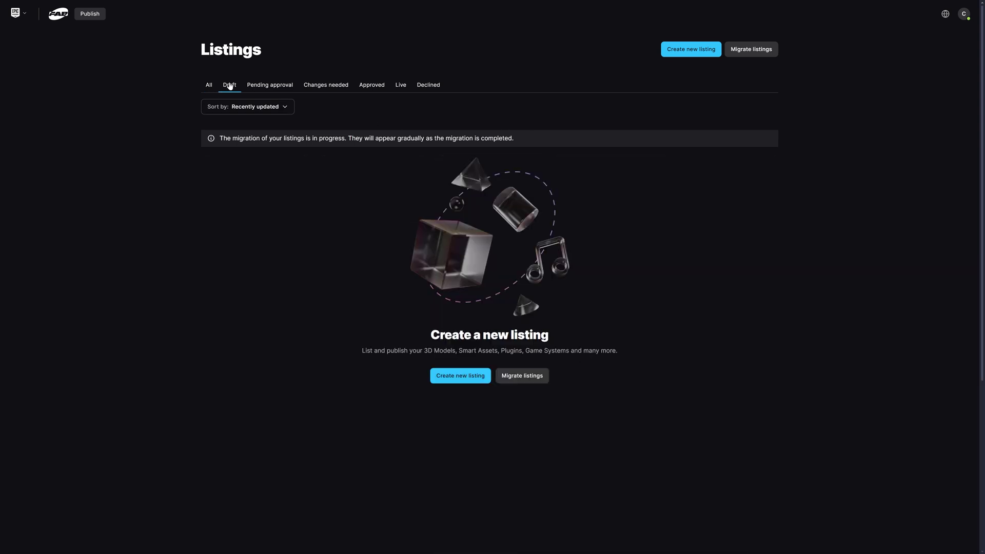
left_click(271, 85)
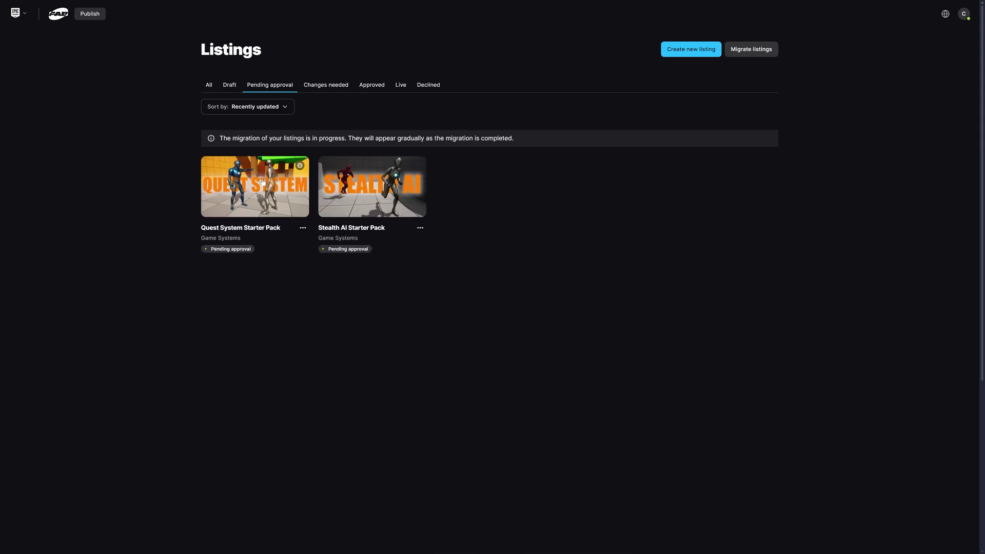
left_click(325, 84)
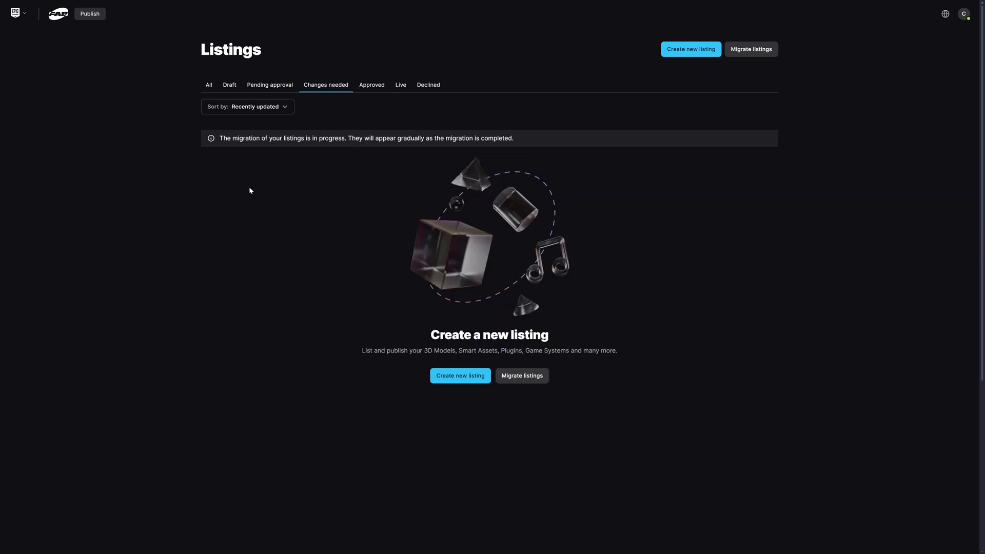
left_click(378, 86)
left_click(397, 86)
left_click(425, 88)
left_click(212, 87)
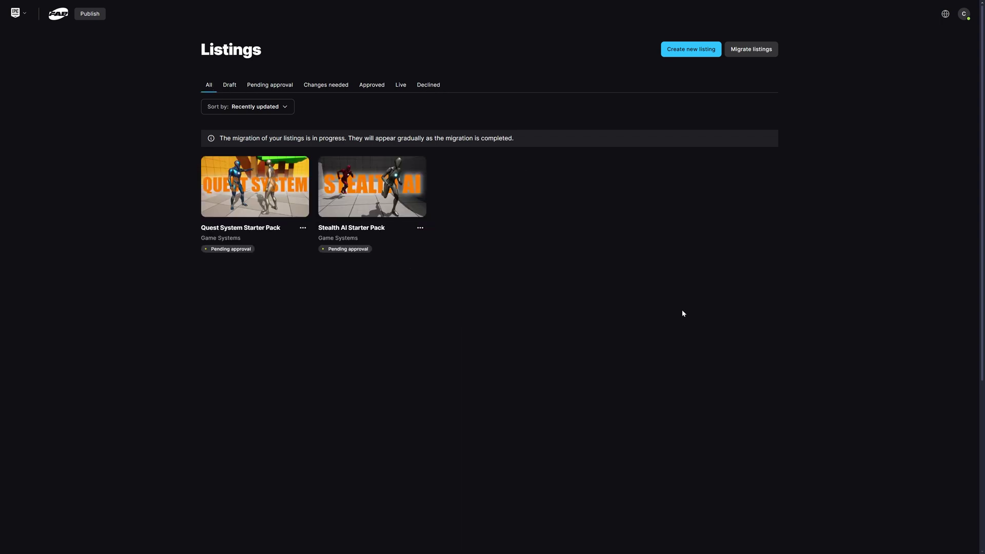